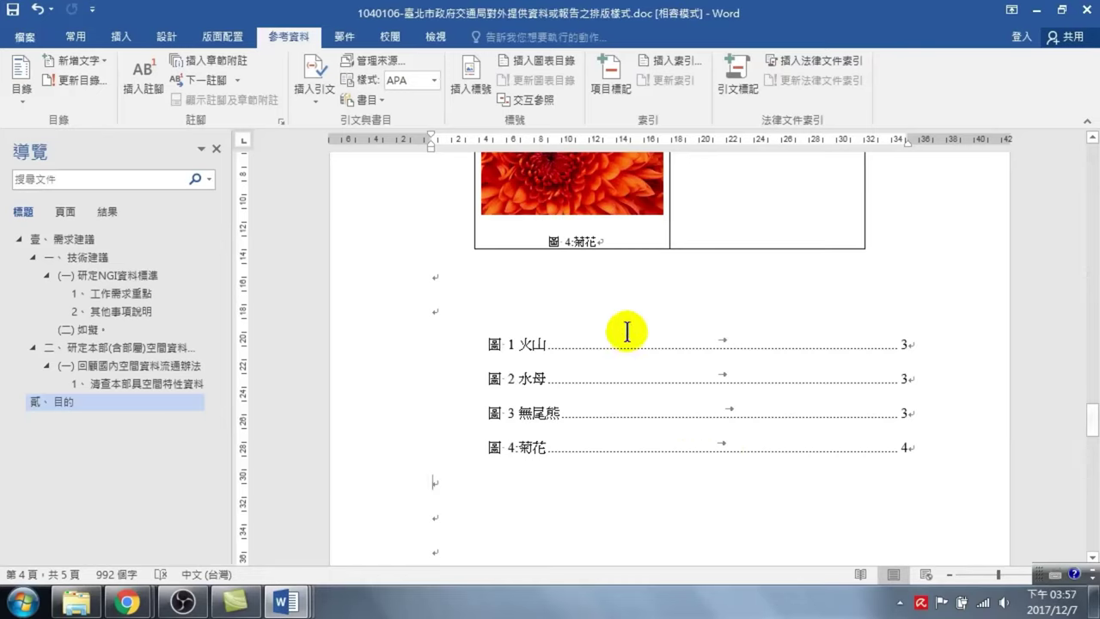
# - Return to the top and inspect the 壹、需求建議 and 一、技術建議 heading styles in the Home Styles gallery
pyautogui.scroll(4, 626, 335)
pyautogui.scroll(6, 620, 346)
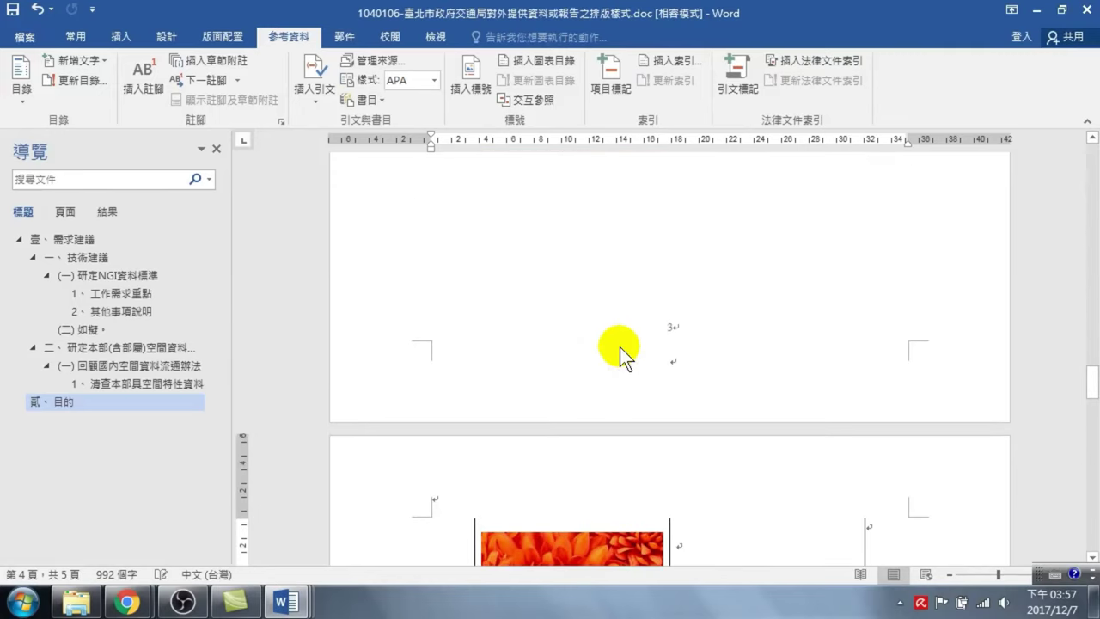
pyautogui.scroll(2, 626, 339)
pyautogui.scroll(4, 633, 329)
pyautogui.scroll(4, 640, 320)
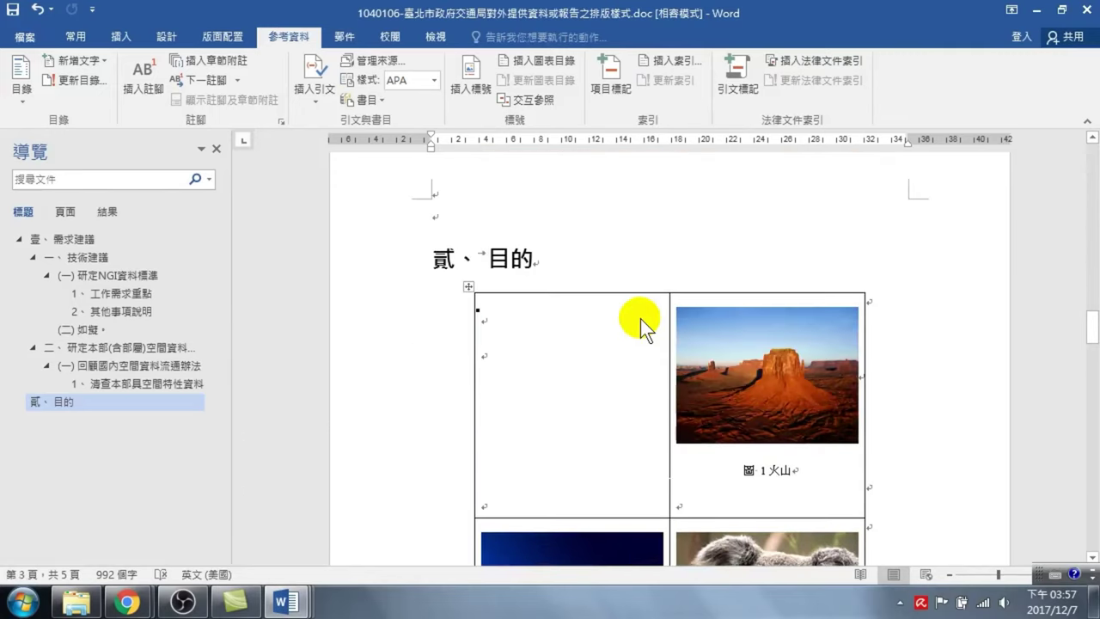
pyautogui.scroll(3, 640, 318)
pyautogui.scroll(5, 639, 277)
pyautogui.scroll(5, 636, 273)
pyautogui.scroll(5, 625, 271)
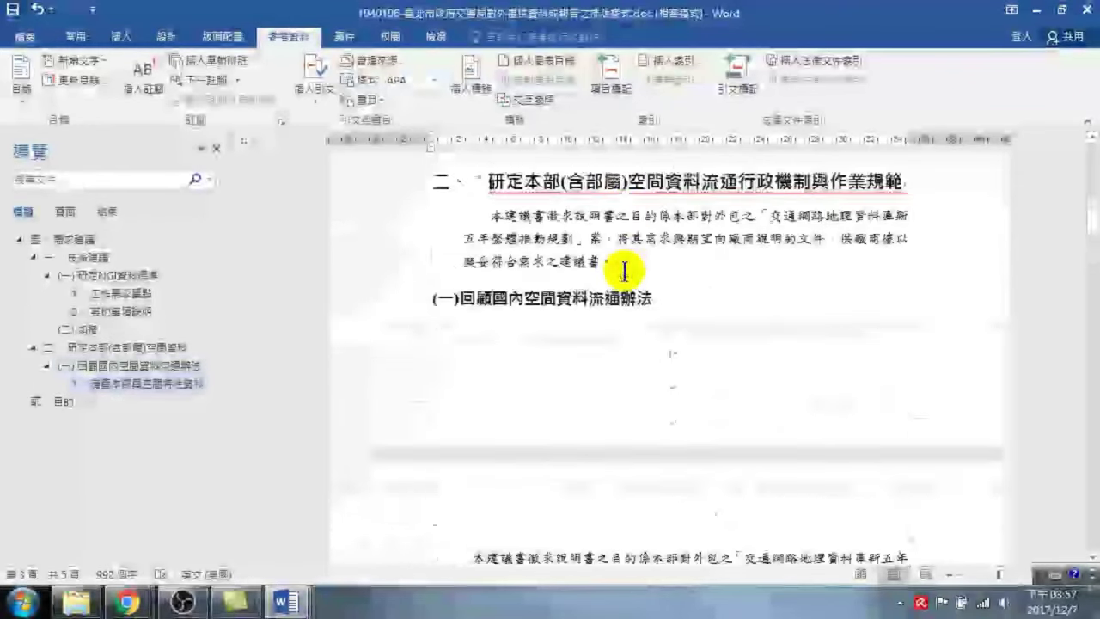
pyautogui.scroll(5, 625, 271)
pyautogui.scroll(5, 625, 274)
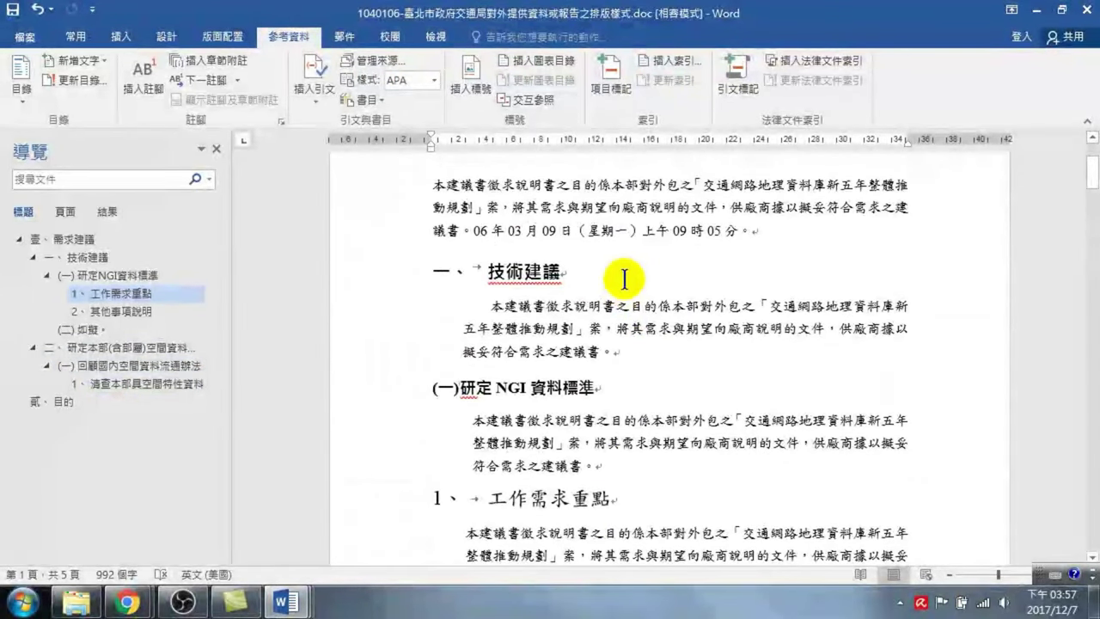
pyautogui.scroll(2, 625, 277)
pyautogui.scroll(2, 625, 277)
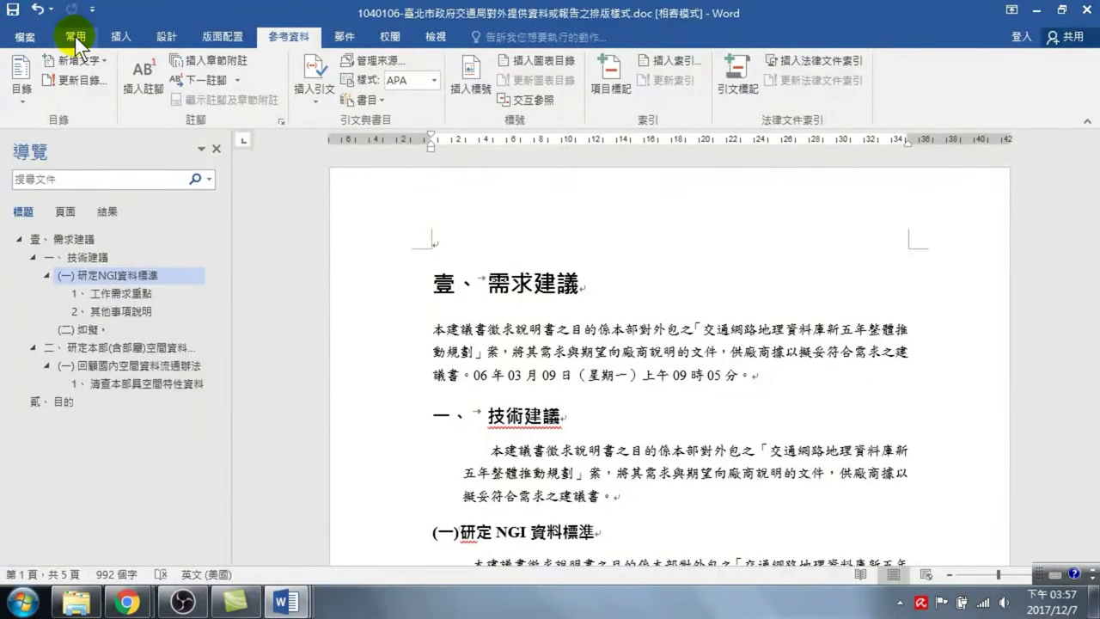
pyautogui.click(509, 288)
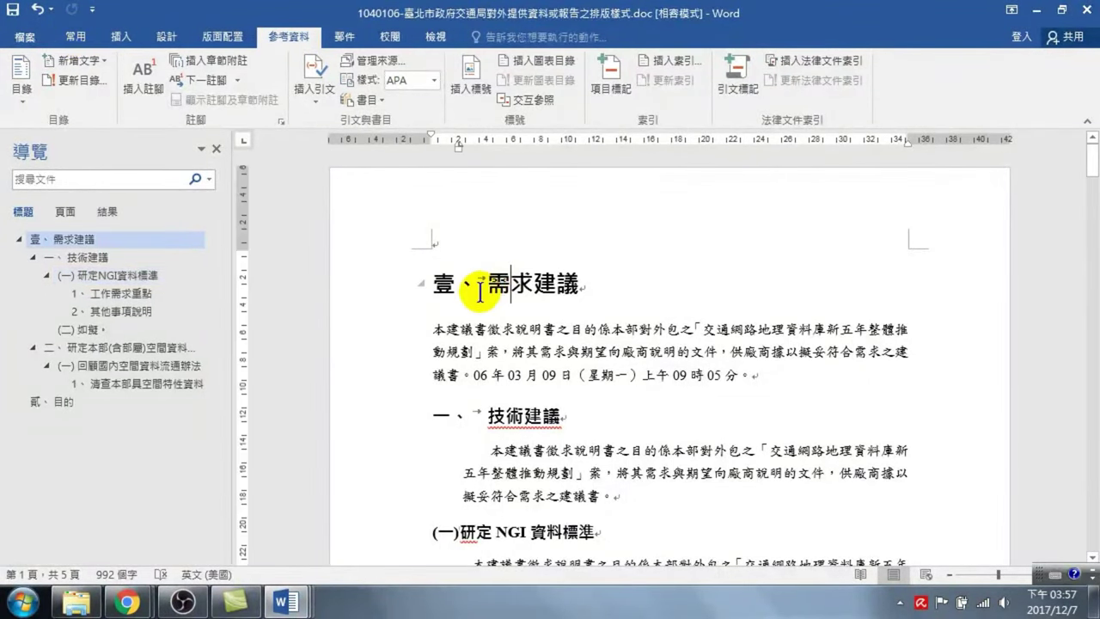
pyautogui.click(506, 416)
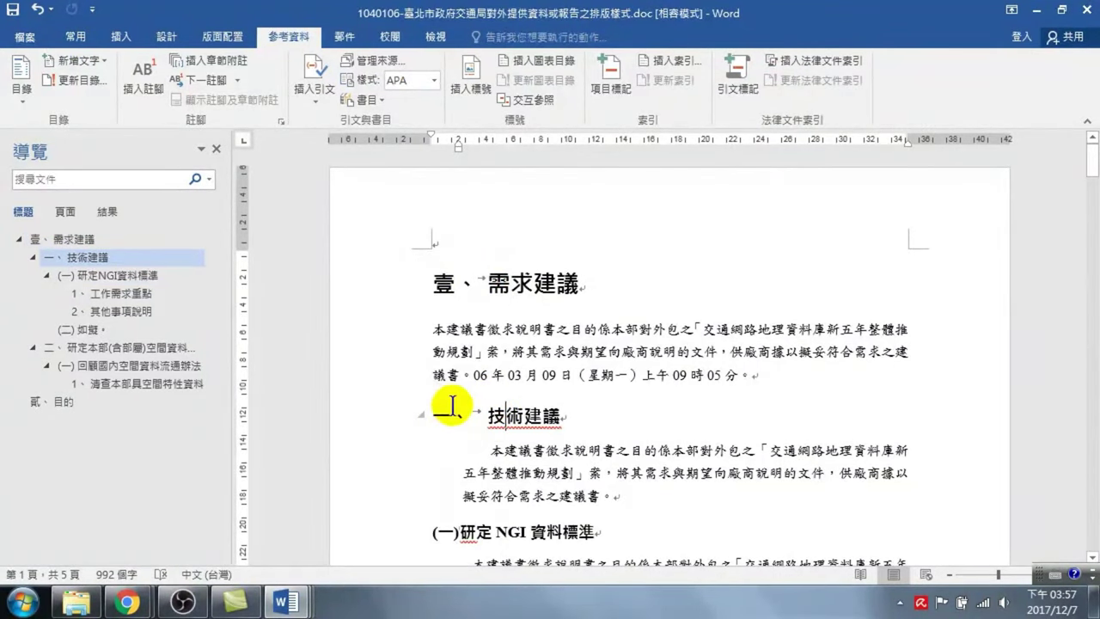
pyautogui.click(75, 37)
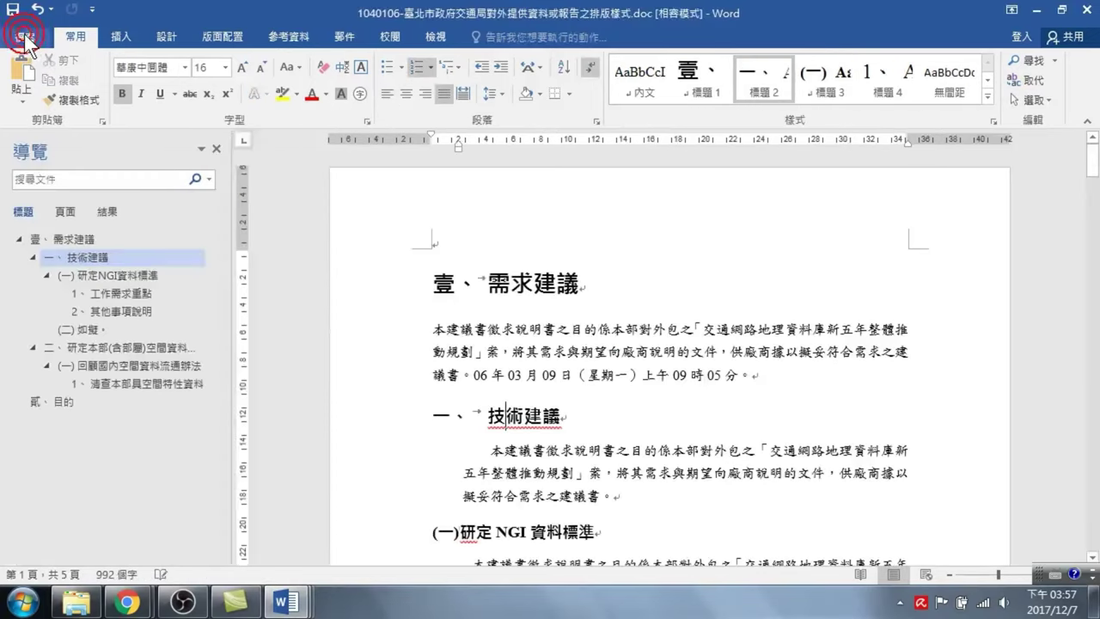
# - Start Save As and go to the dated project folder on the DATA (D:) drive
pyautogui.click(27, 40)
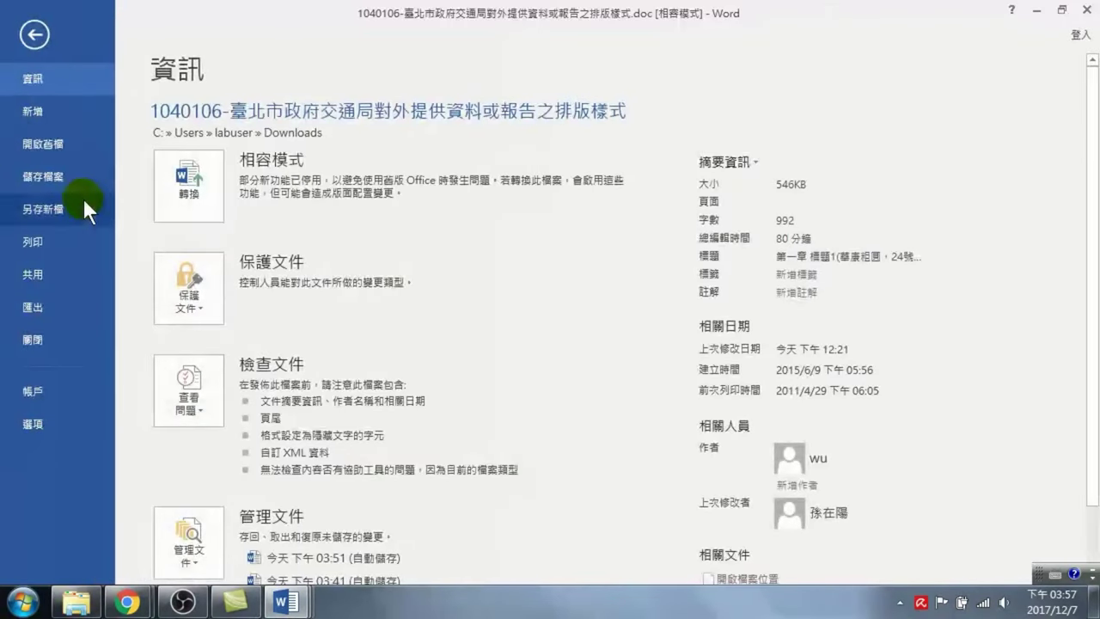
pyautogui.click(43, 204)
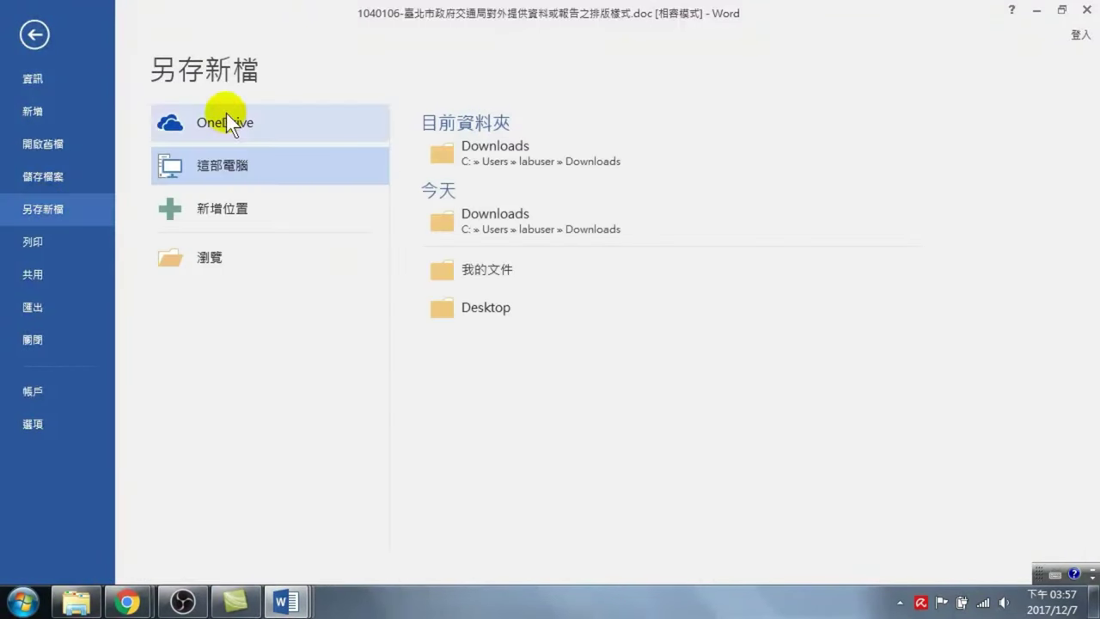
pyautogui.click(222, 263)
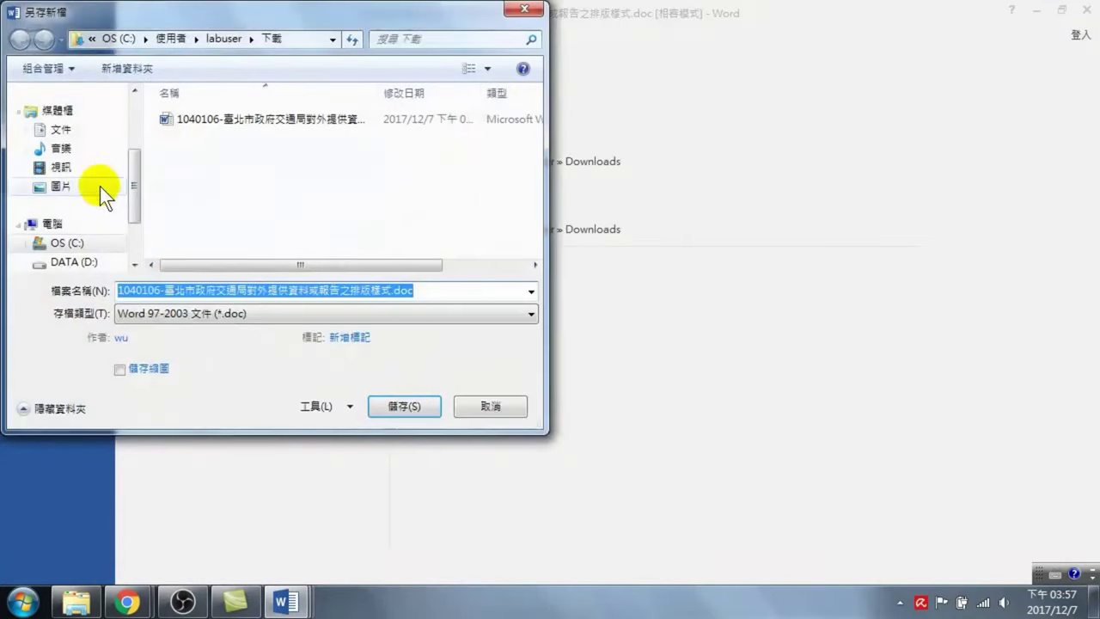
pyautogui.scroll(-2, 135, 191)
pyautogui.click(76, 223)
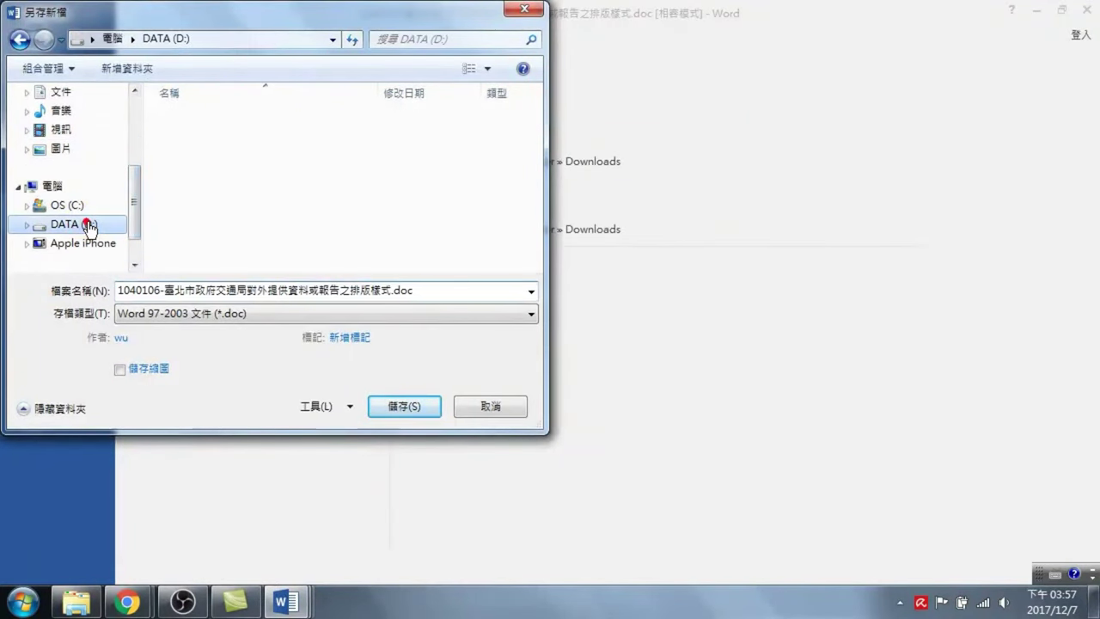
pyautogui.doubleClick(237, 137)
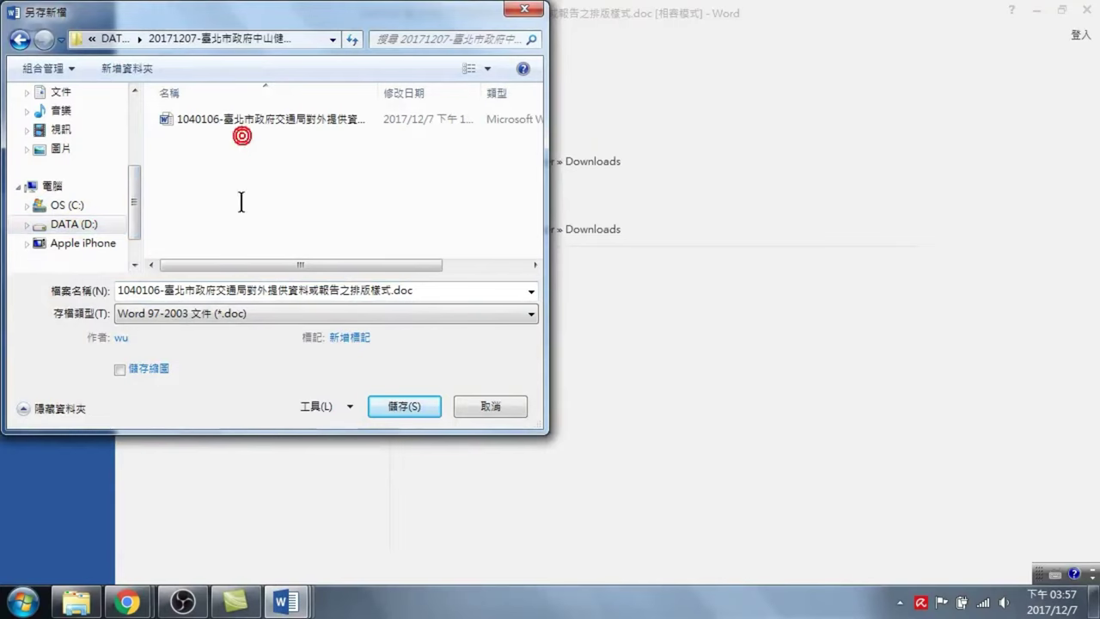
# - Name the copy 中山區健康服務中心文件樣式20171207 and save it
pyautogui.click(421, 290)
pyautogui.click(422, 289)
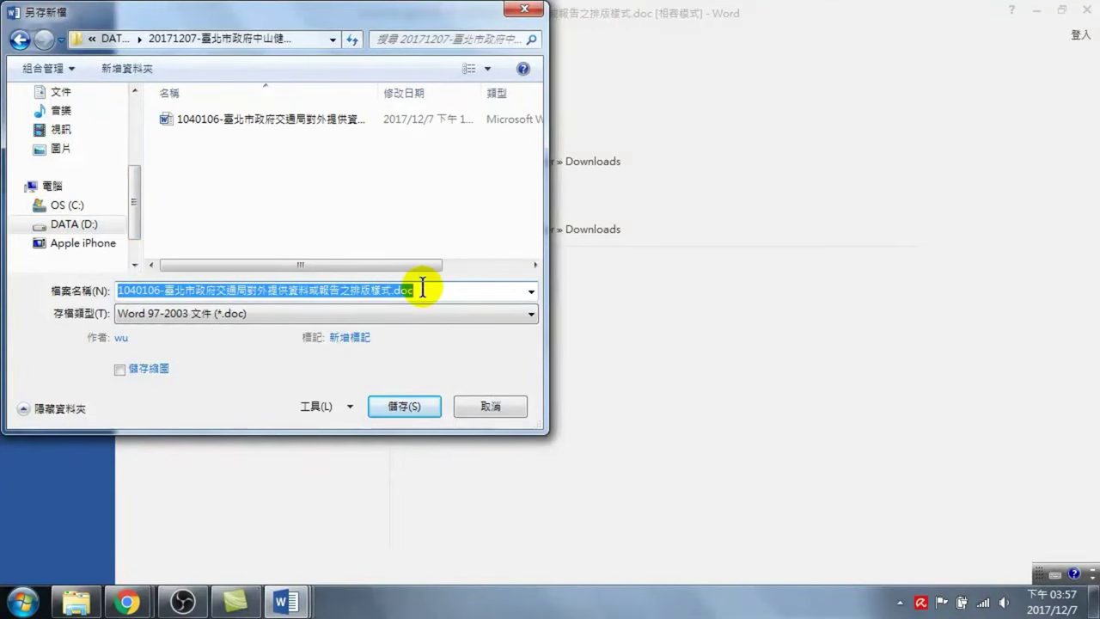
pyautogui.press('BackSpace')
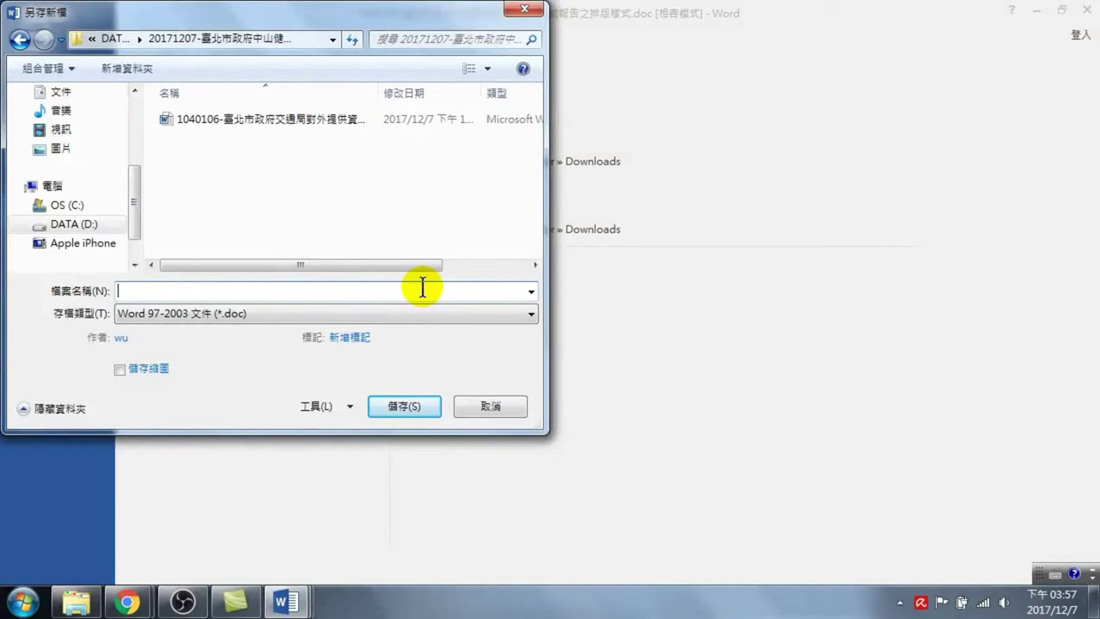
pyautogui.hotkey('ctrl', 'space')
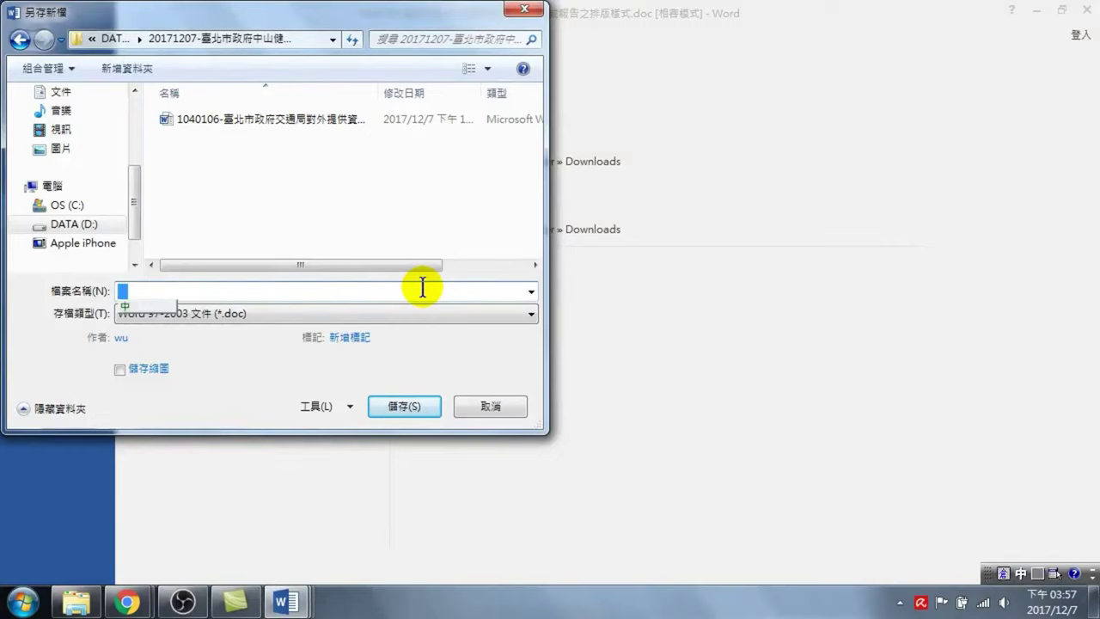
pyautogui.write('中山')
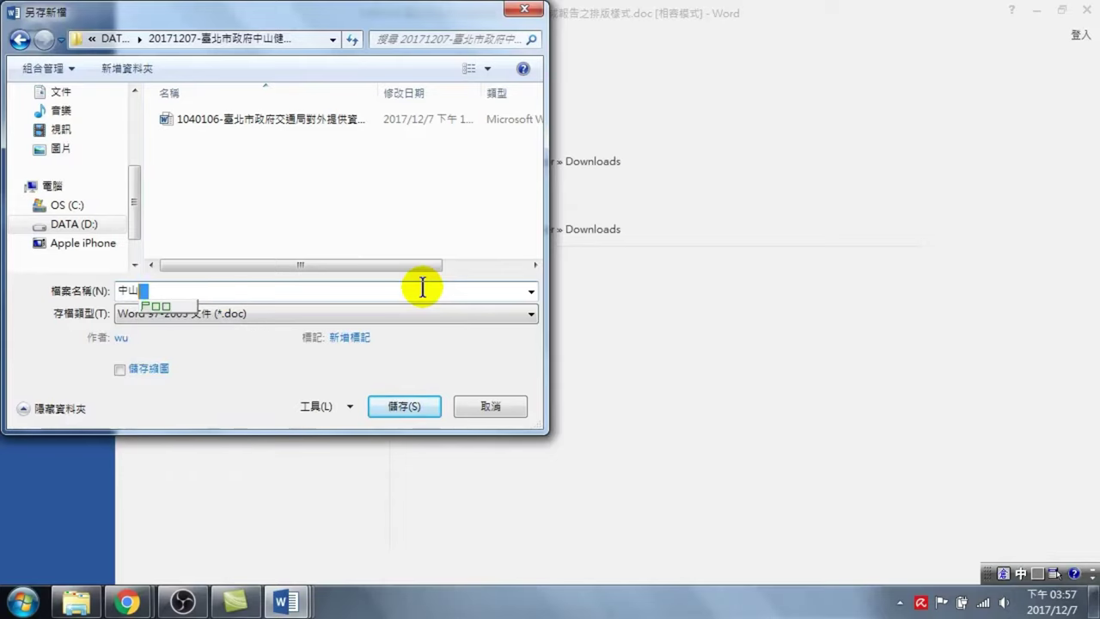
pyautogui.write('區健')
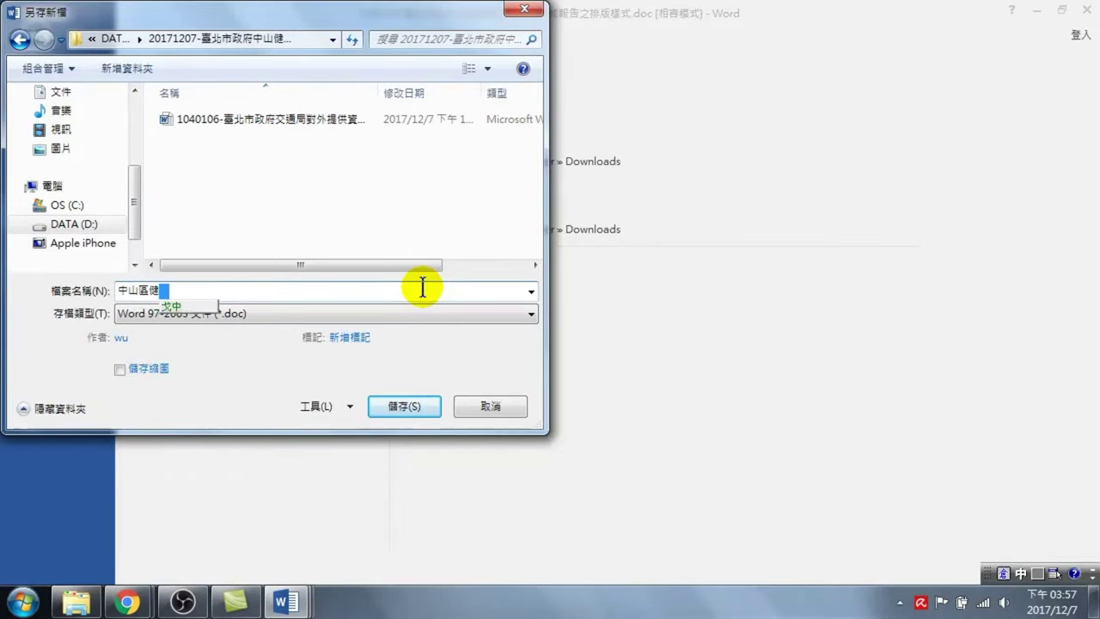
pyautogui.write('康中 1')
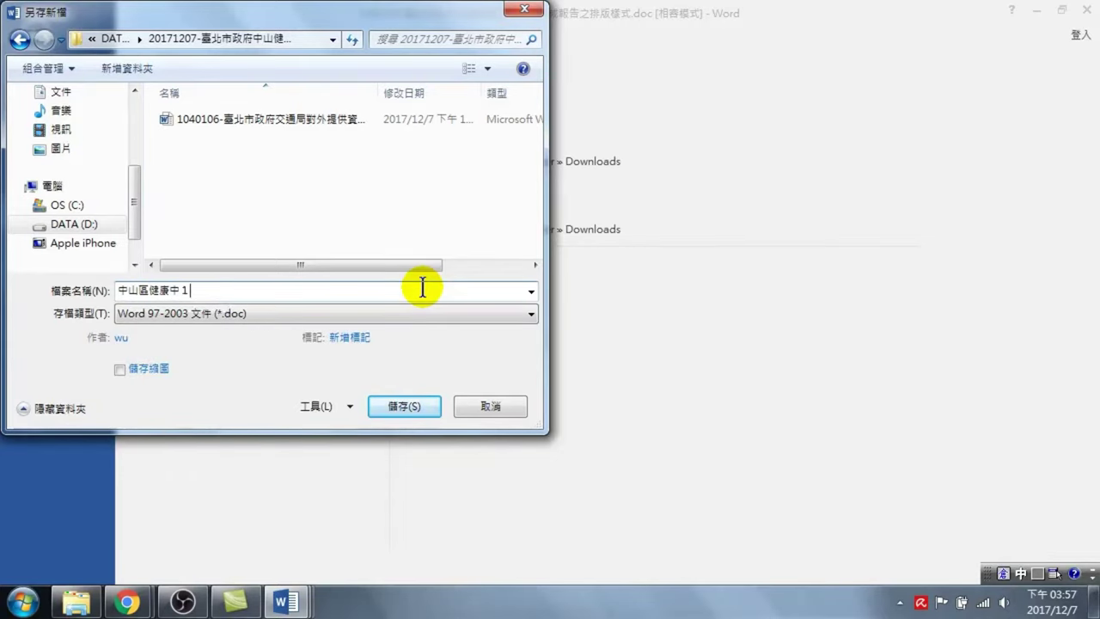
pyautogui.write('服務')
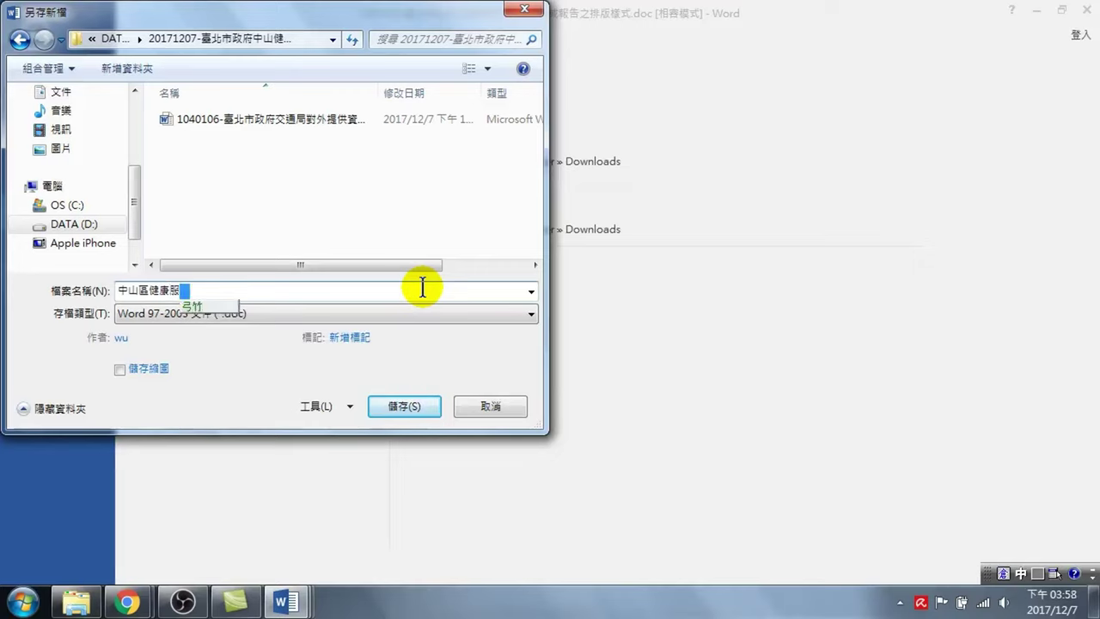
pyautogui.write('中心文')
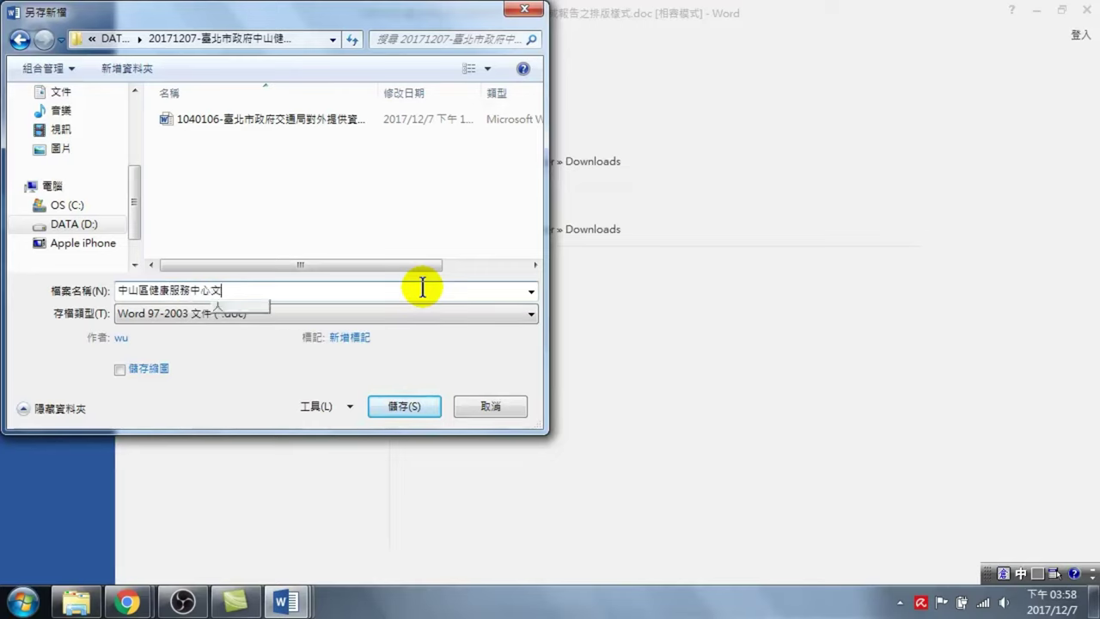
pyautogui.write('件樣')
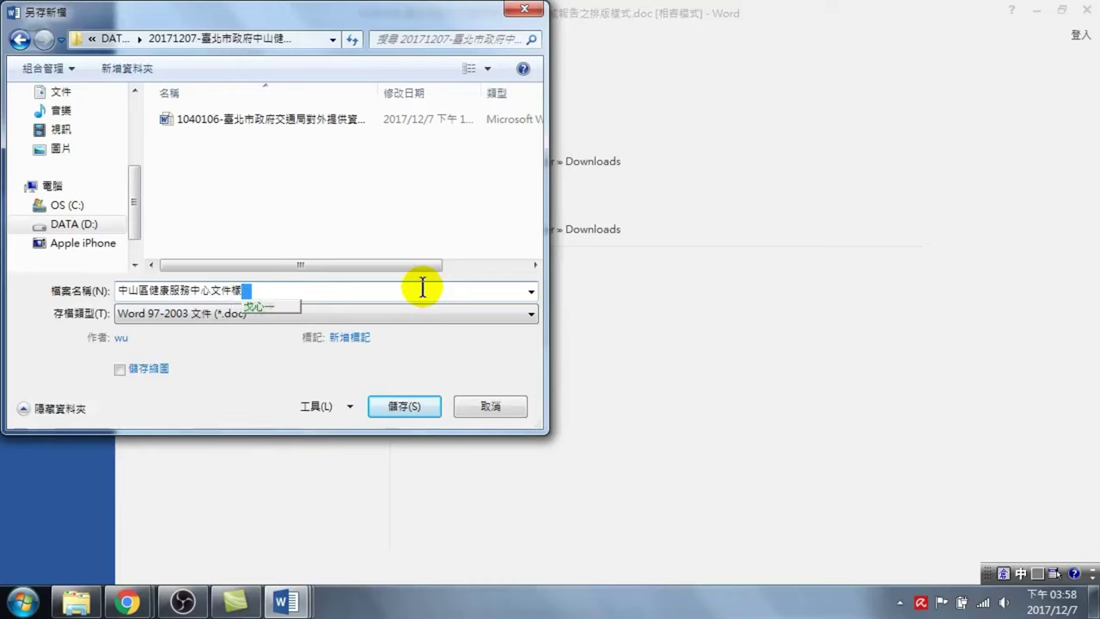
pyautogui.write('式')
pyautogui.hotkey('ctrl', 'space')
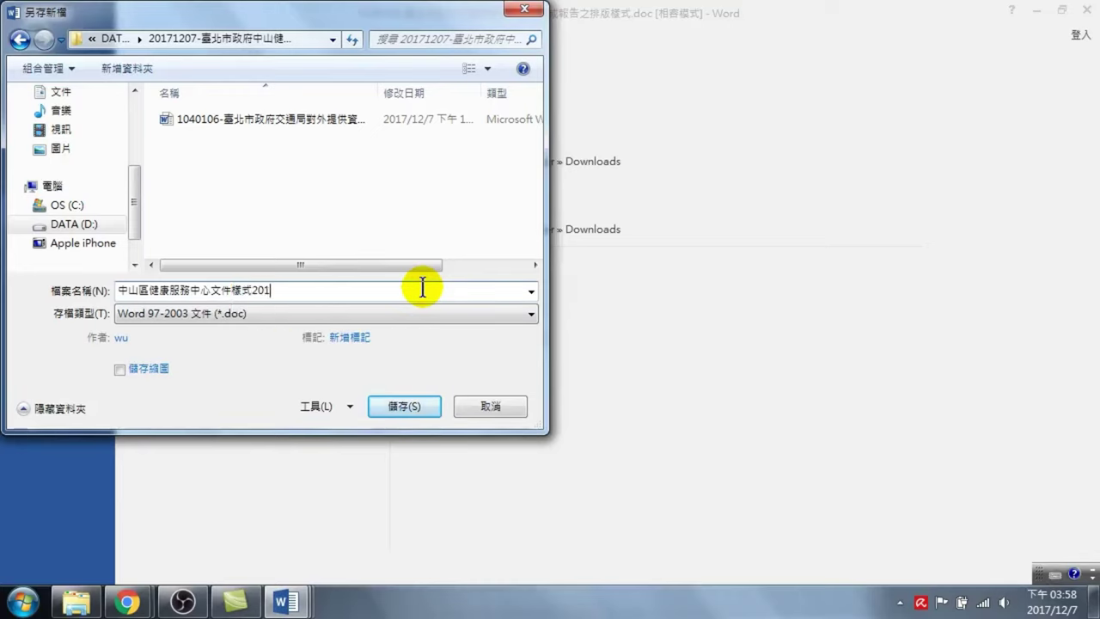
pyautogui.write('71207')
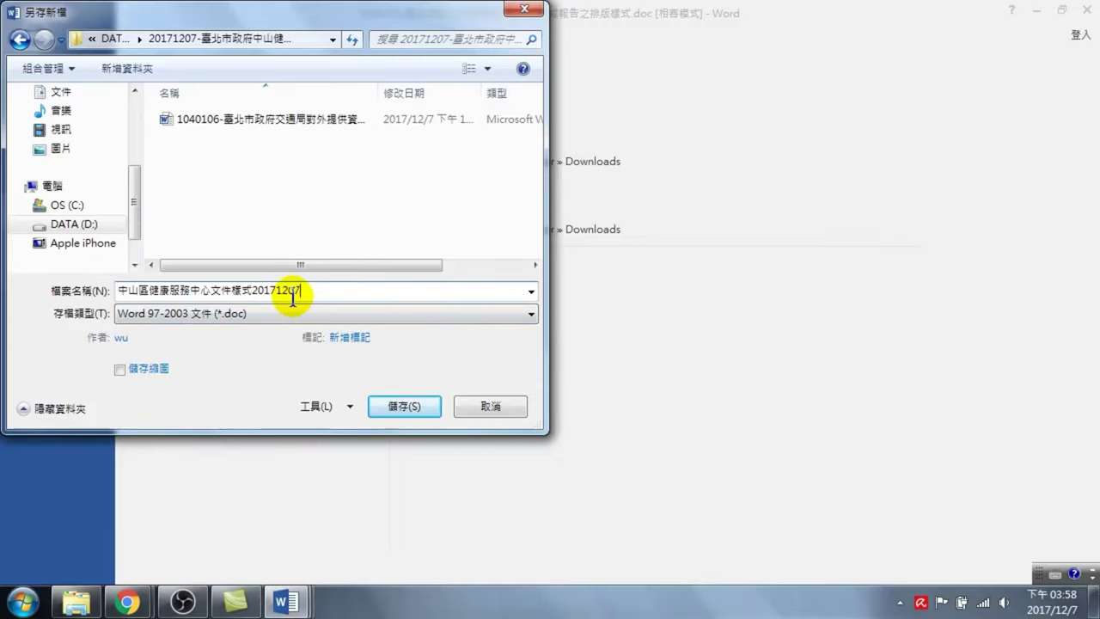
pyautogui.click(404, 406)
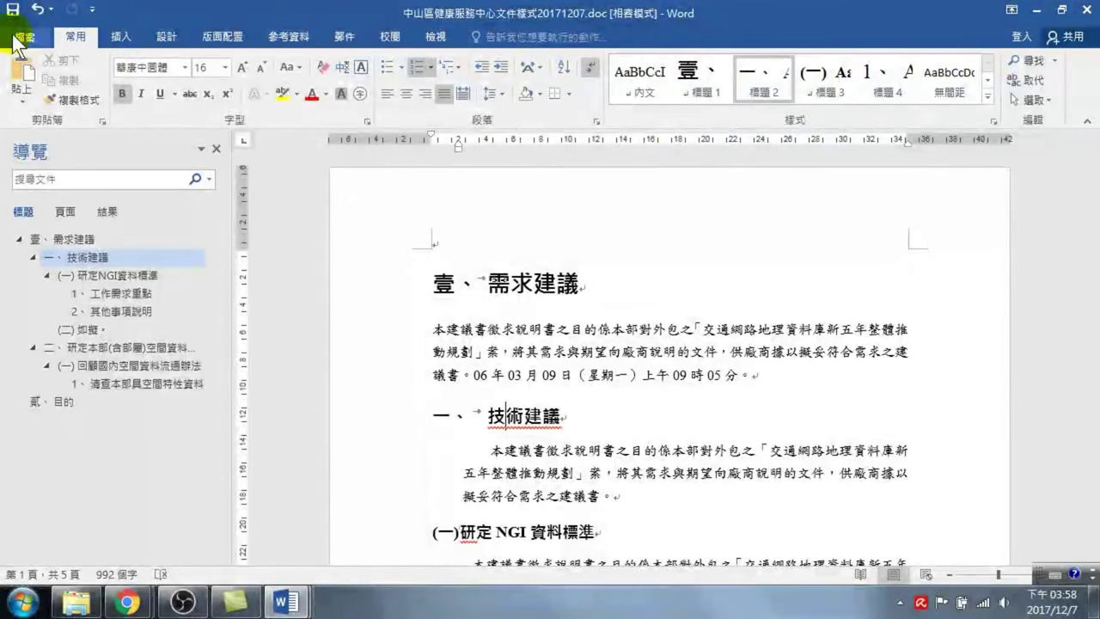
# - Create two new blank documents from File > New > Blank document
pyautogui.click(25, 36)
pyautogui.click(35, 108)
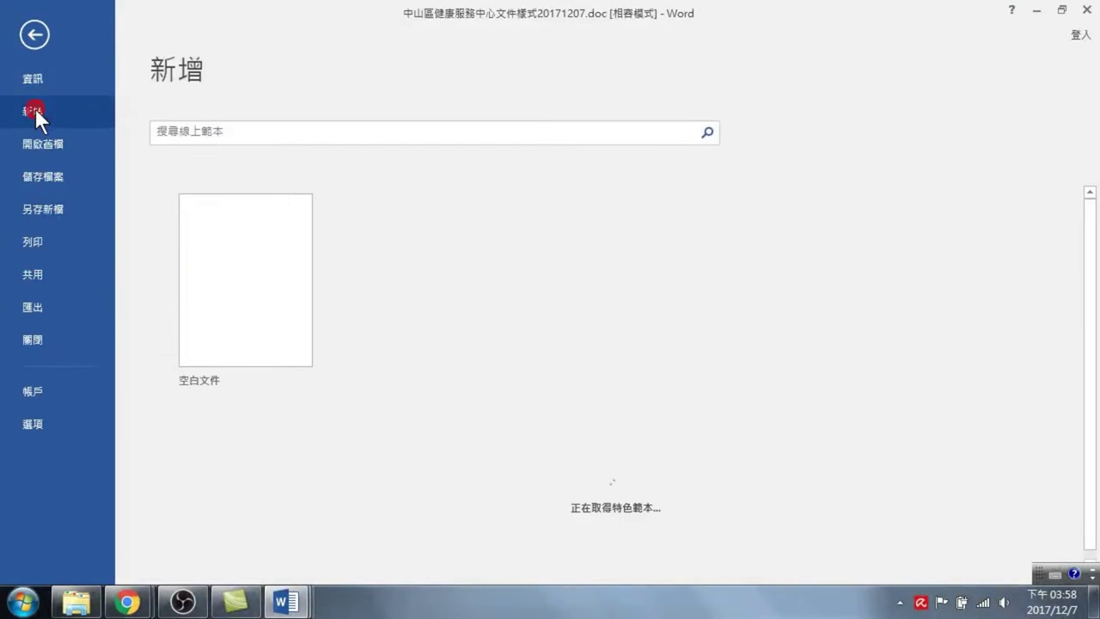
pyautogui.click(234, 270)
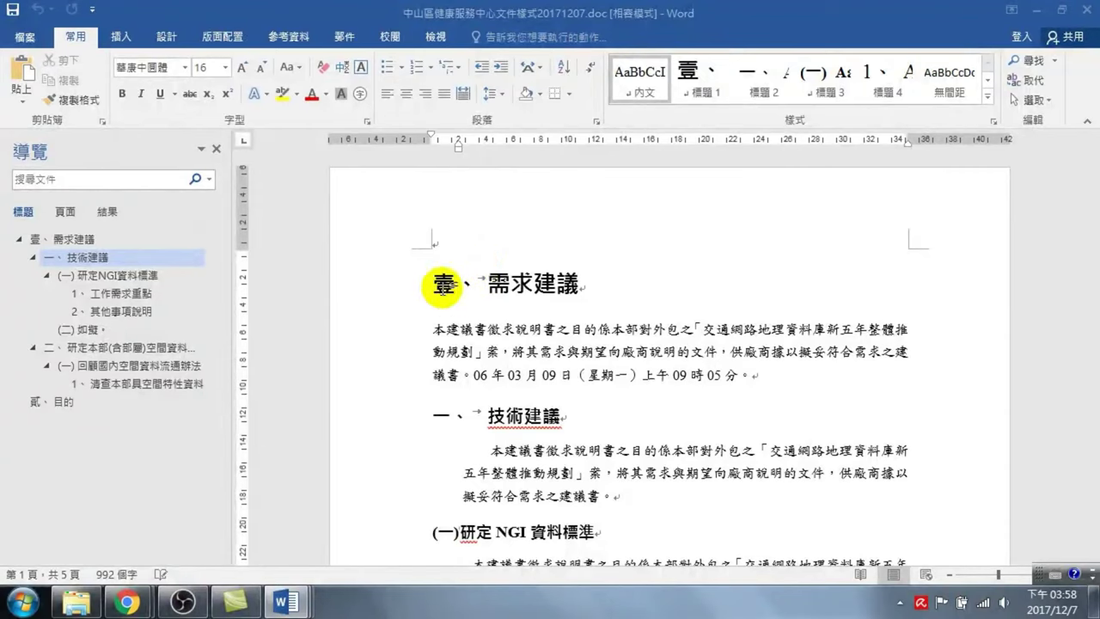
pyautogui.click(30, 34)
pyautogui.click(48, 107)
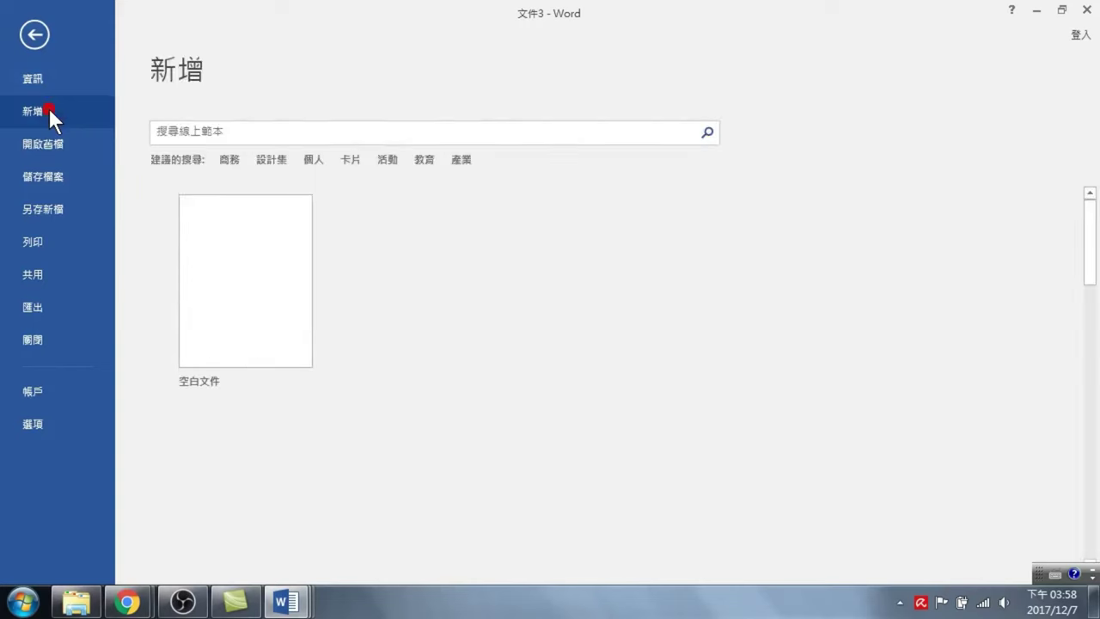
pyautogui.click(256, 310)
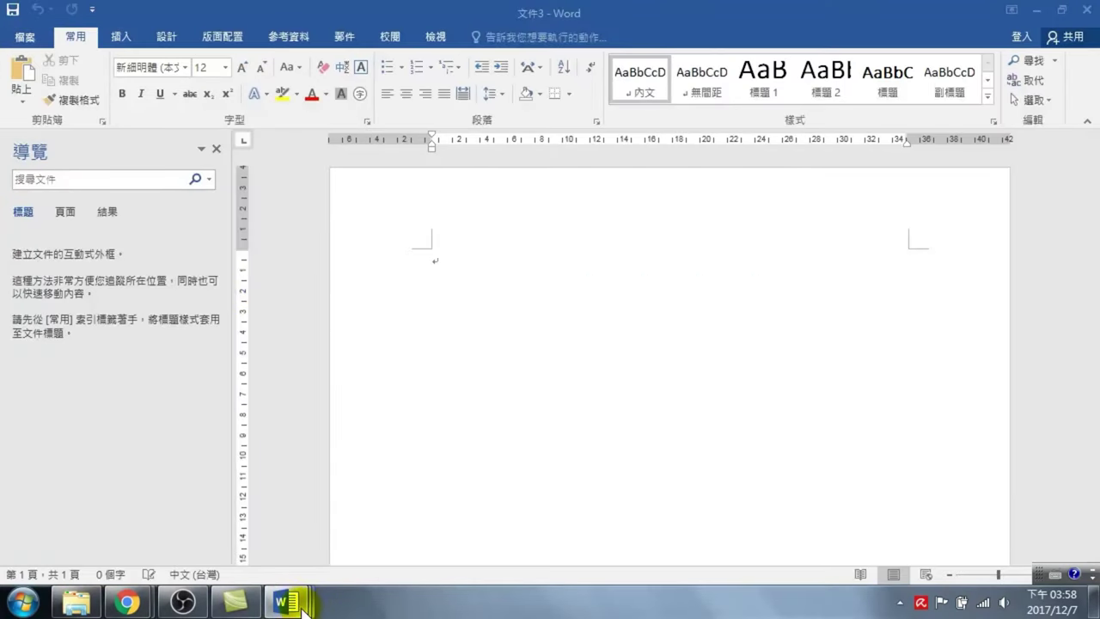
# - Close 文件3, then close 文件2 choosing 不要儲存
pyautogui.moveTo(297, 602)
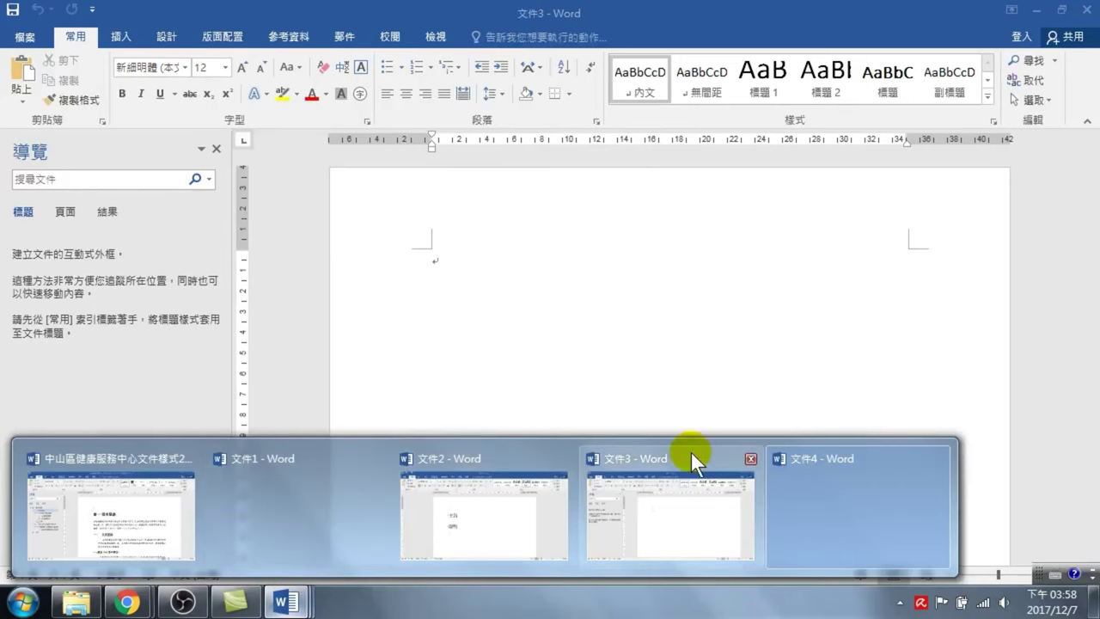
pyautogui.click(750, 456)
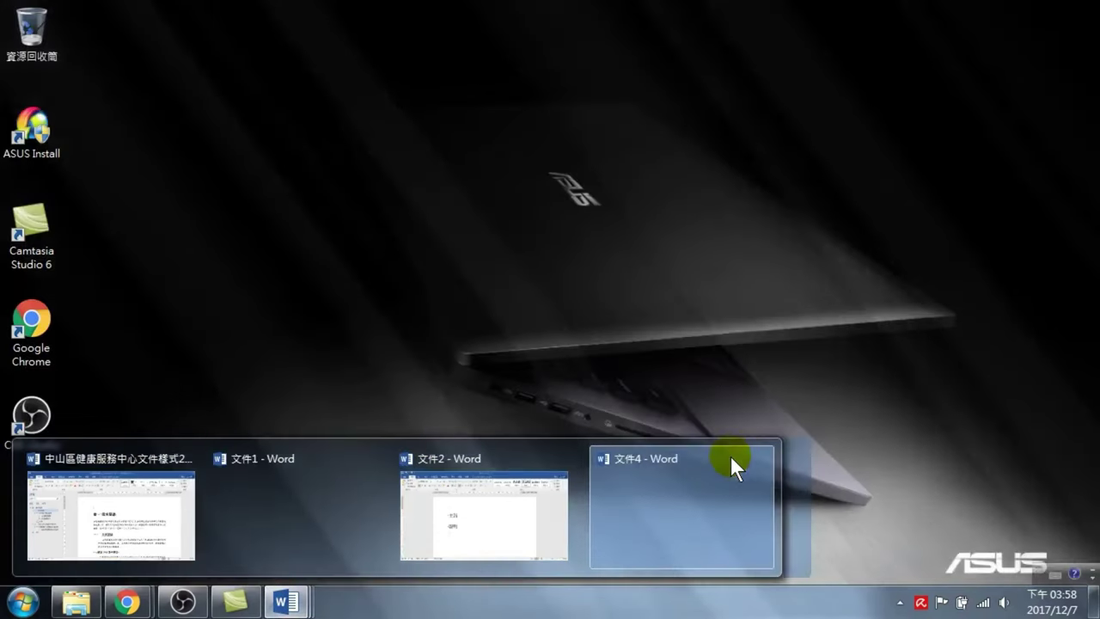
pyautogui.click(522, 457)
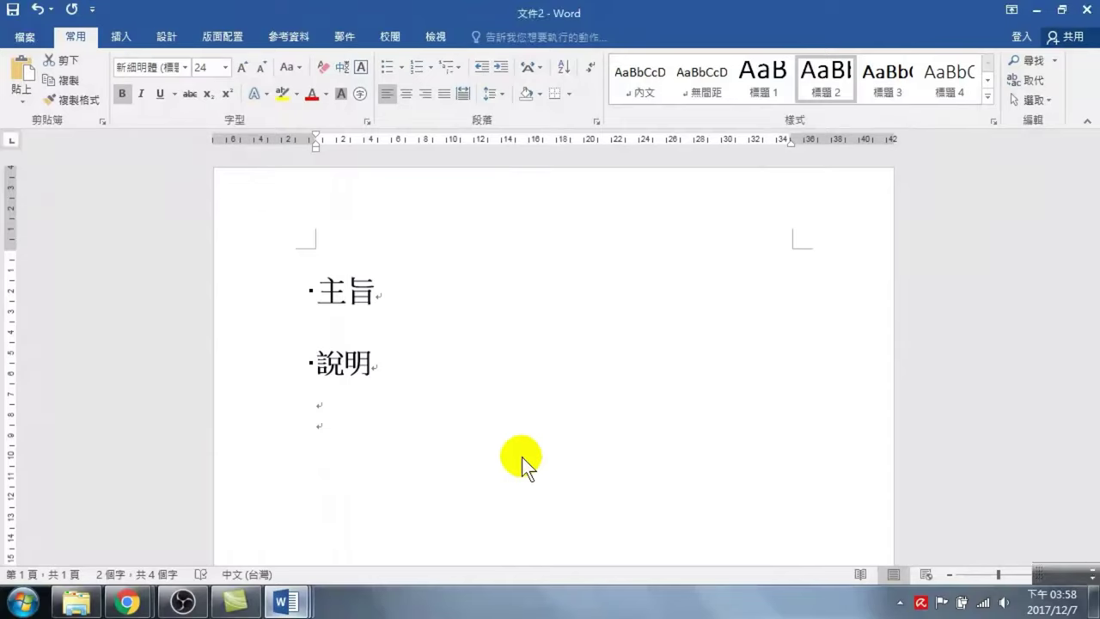
pyautogui.click(546, 334)
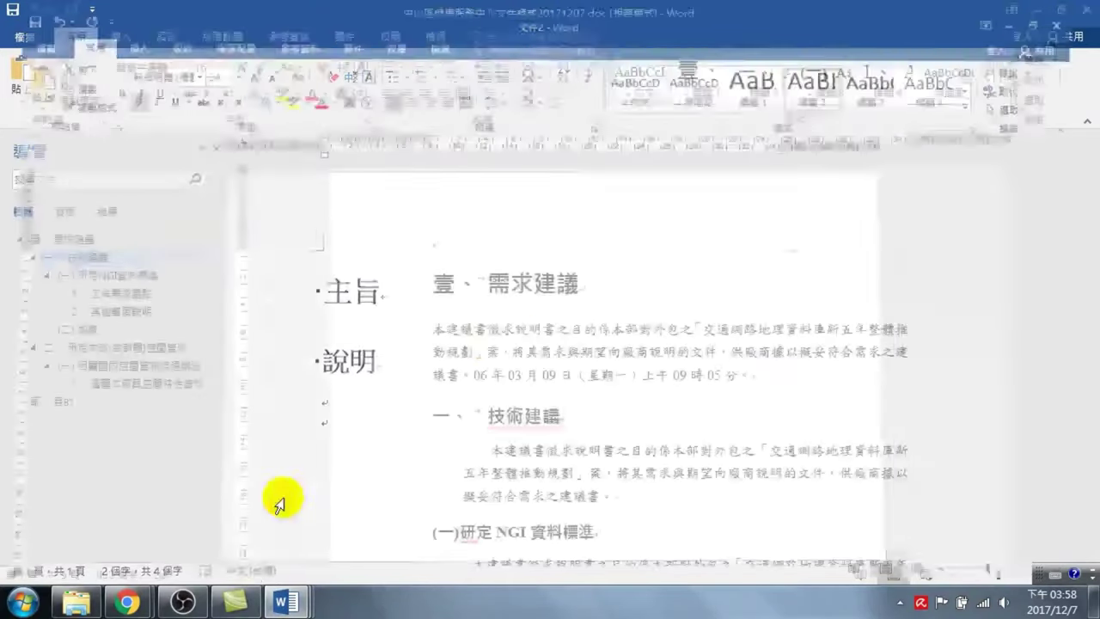
# - Close the 中山區 document and 文件1 from the taskbar previews, then bring 文件4 forward
pyautogui.moveTo(287, 600)
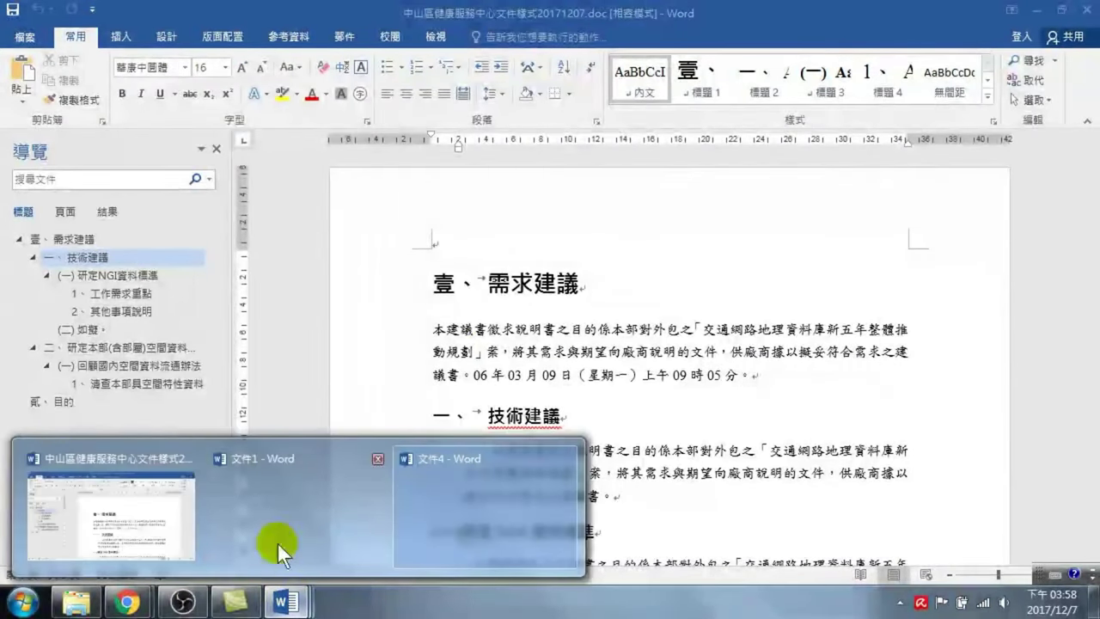
pyautogui.click(190, 457)
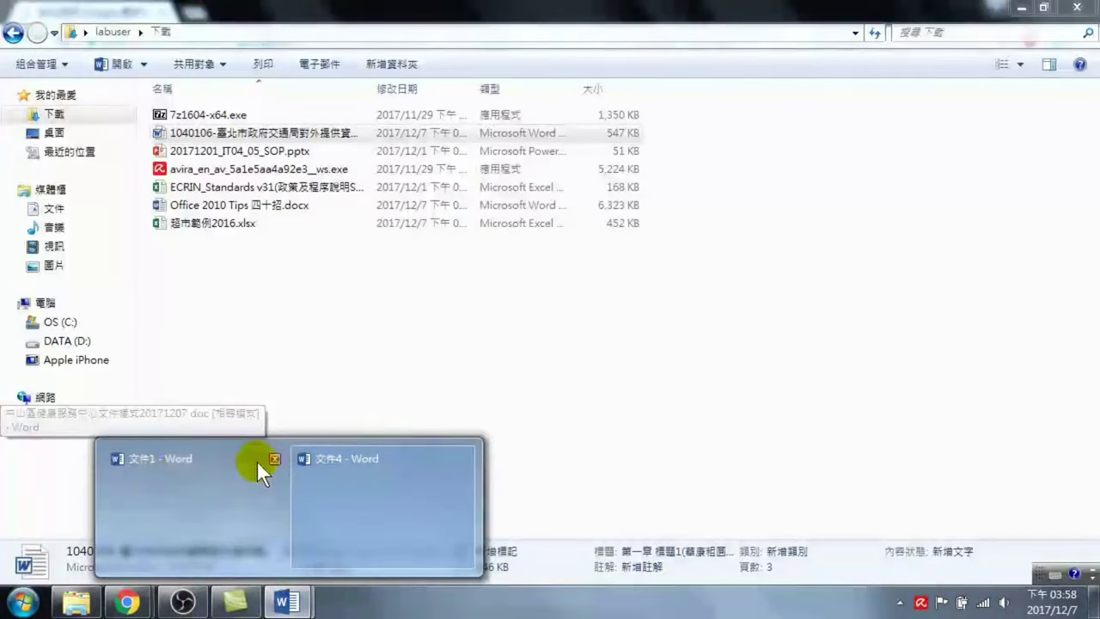
pyautogui.click(225, 454)
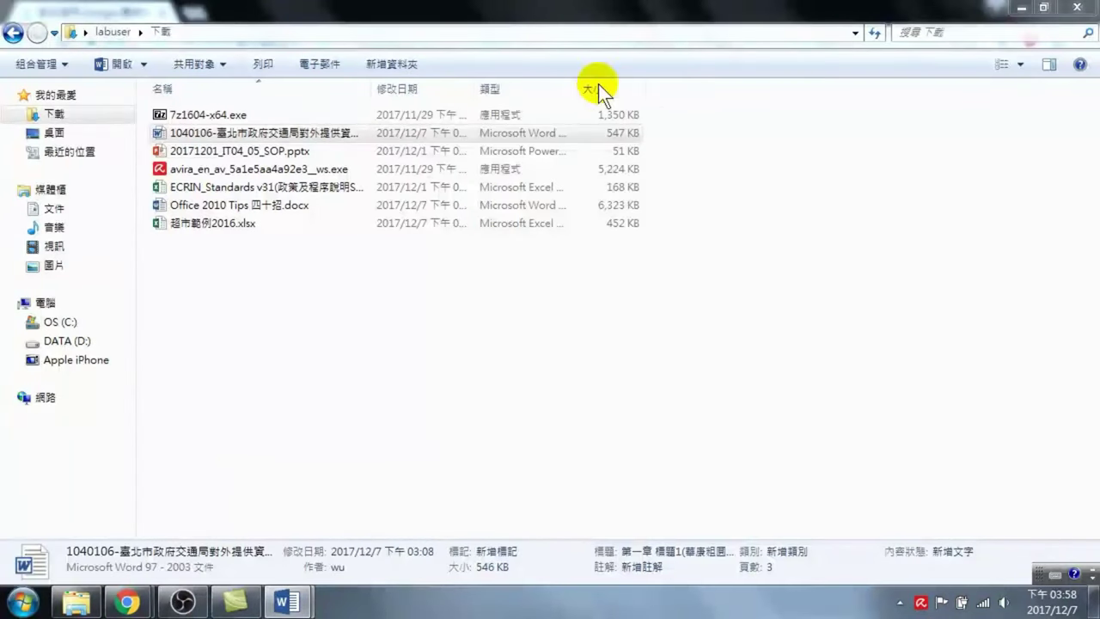
pyautogui.moveTo(283, 599)
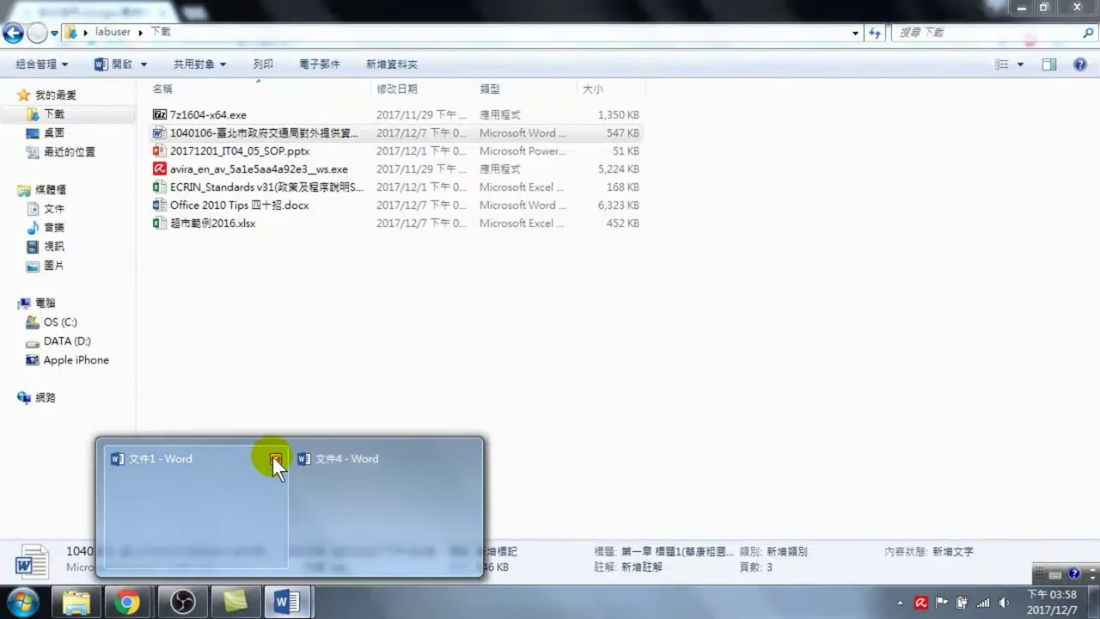
pyautogui.click(275, 459)
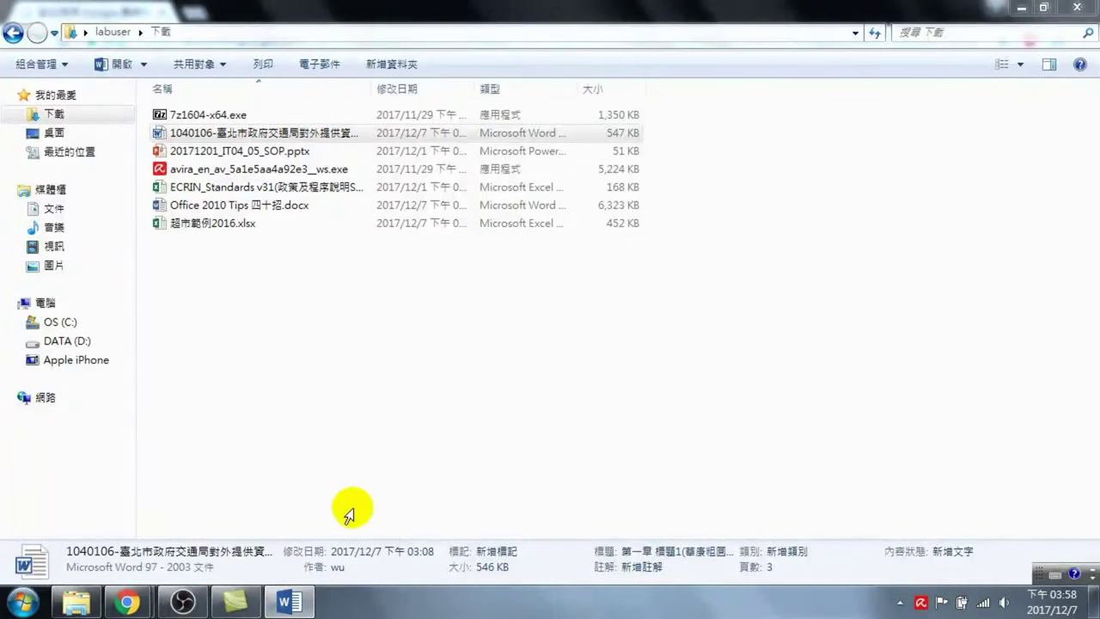
pyautogui.click(288, 599)
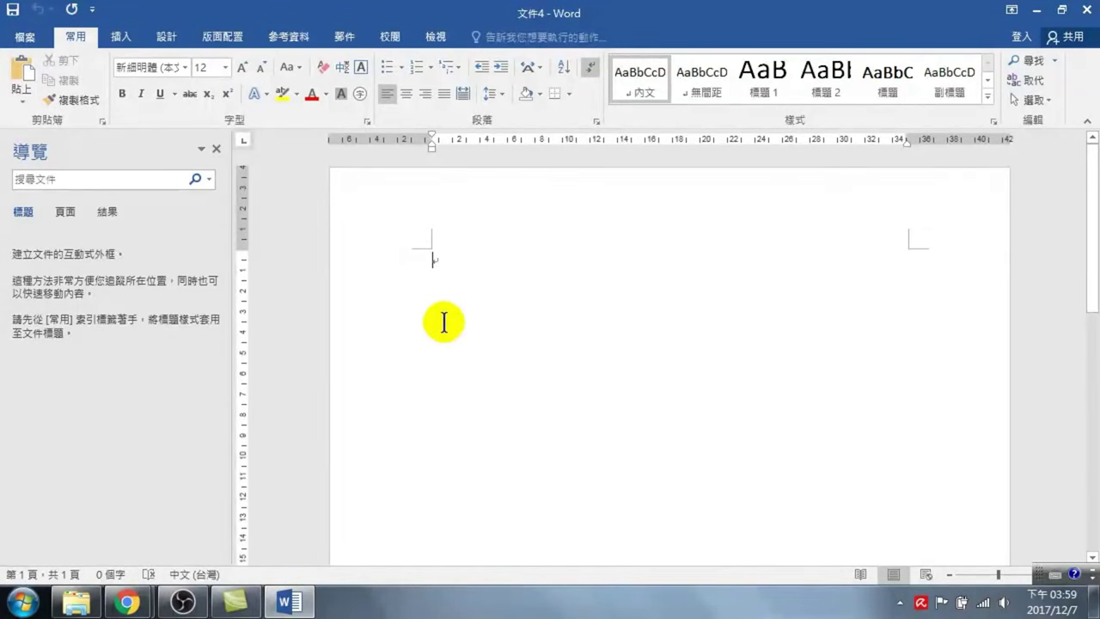
# - Type 主旨, 說明 and 辦法 on three separate lines, undoing a stray 'yg' first
pyautogui.write('yg')
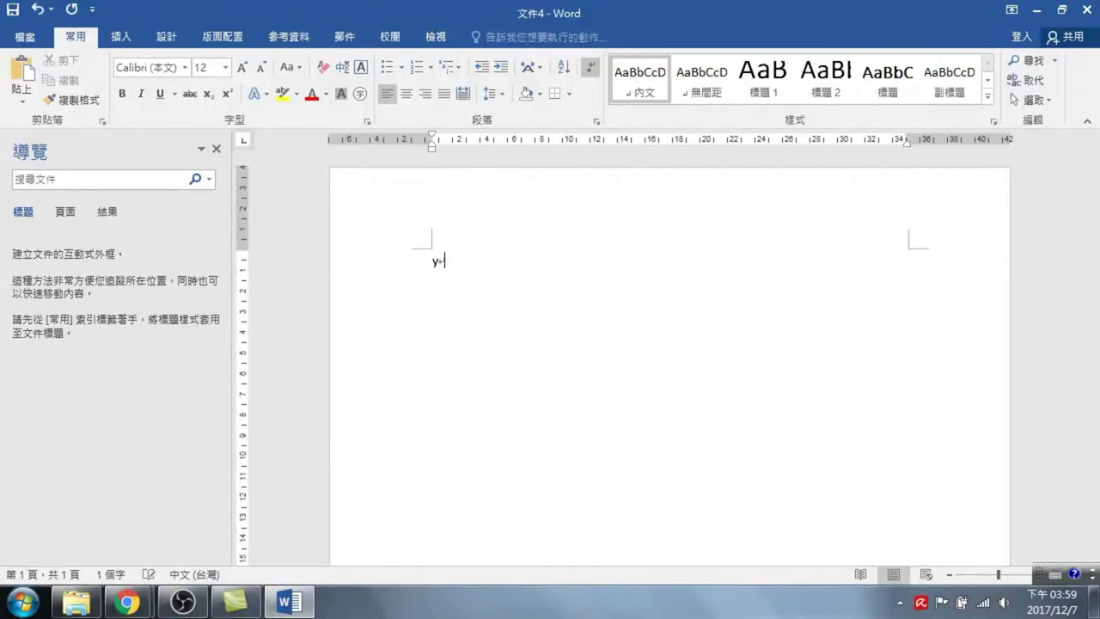
pyautogui.hotkey('ctrl', 'z')
pyautogui.write('主')
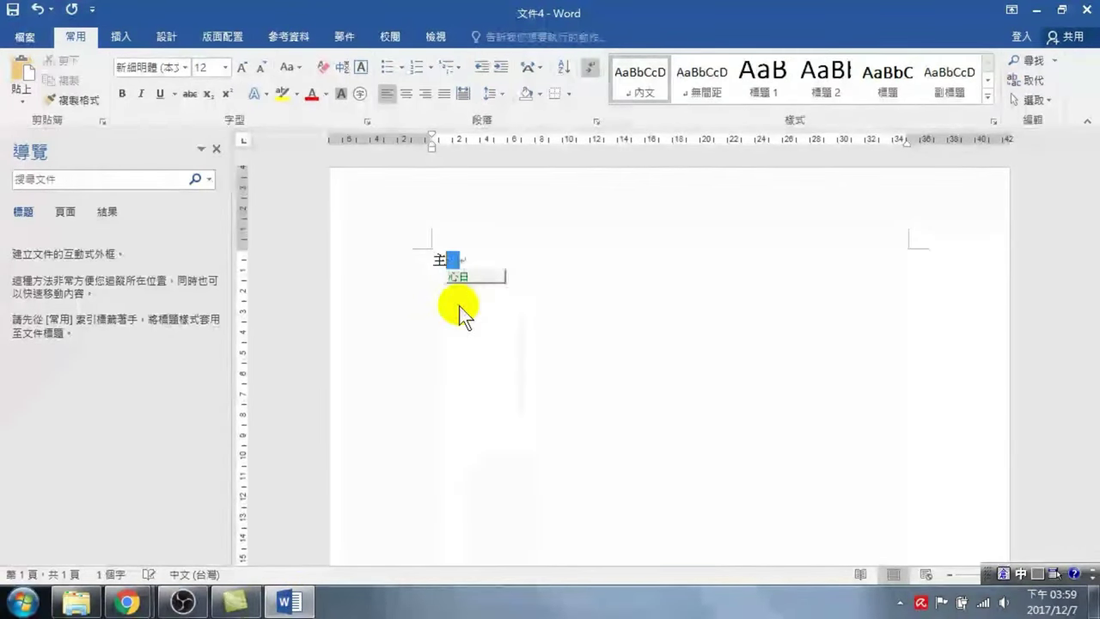
pyautogui.write('旨')
pyautogui.press('Return')
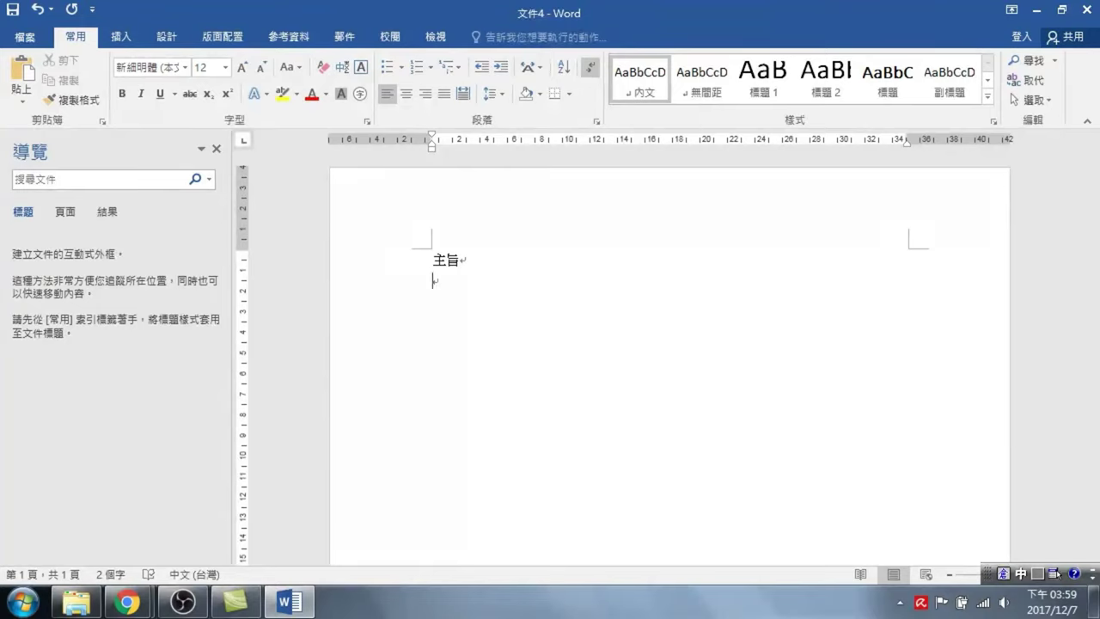
pyautogui.write('yru a')
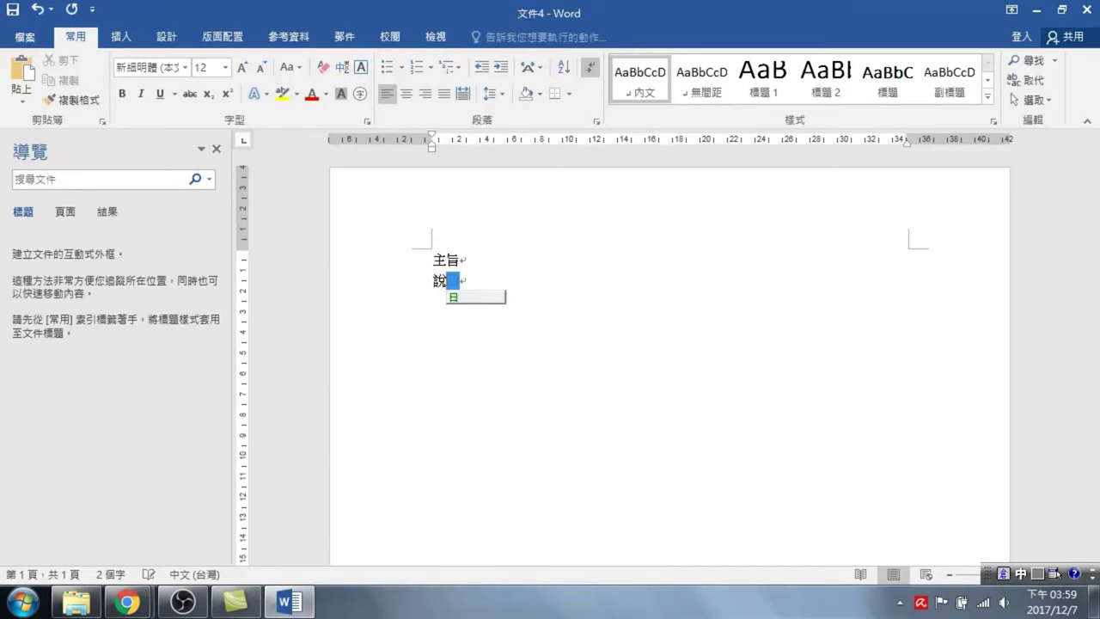
pyautogui.write('b')
pyautogui.press('Return')
pyautogui.write('yj')
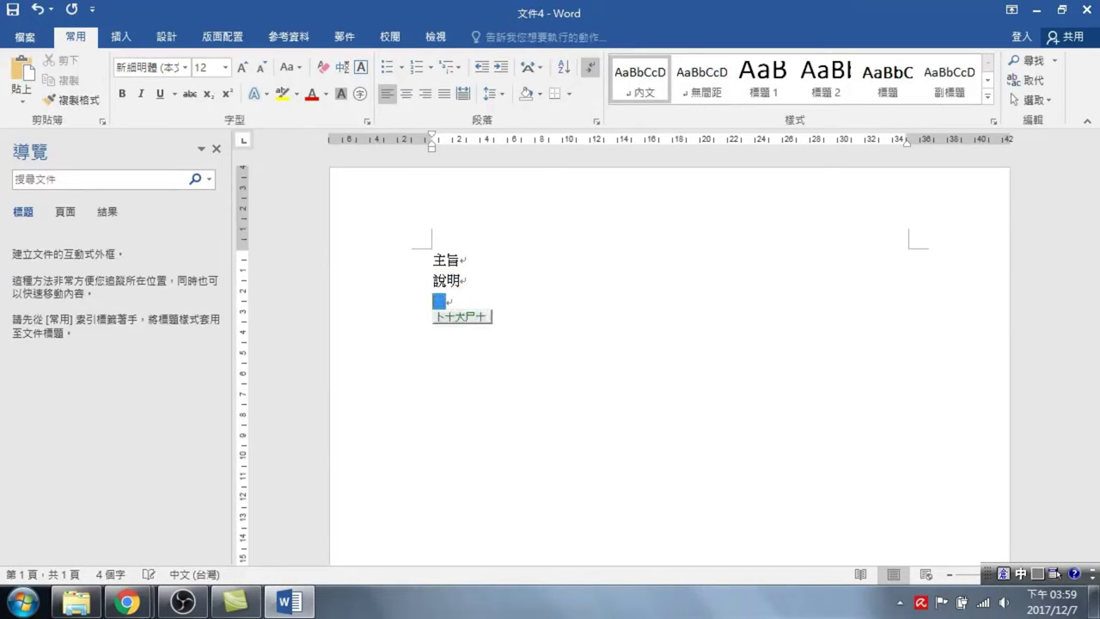
pyautogui.write(' egi 1')
pyautogui.press('Return')
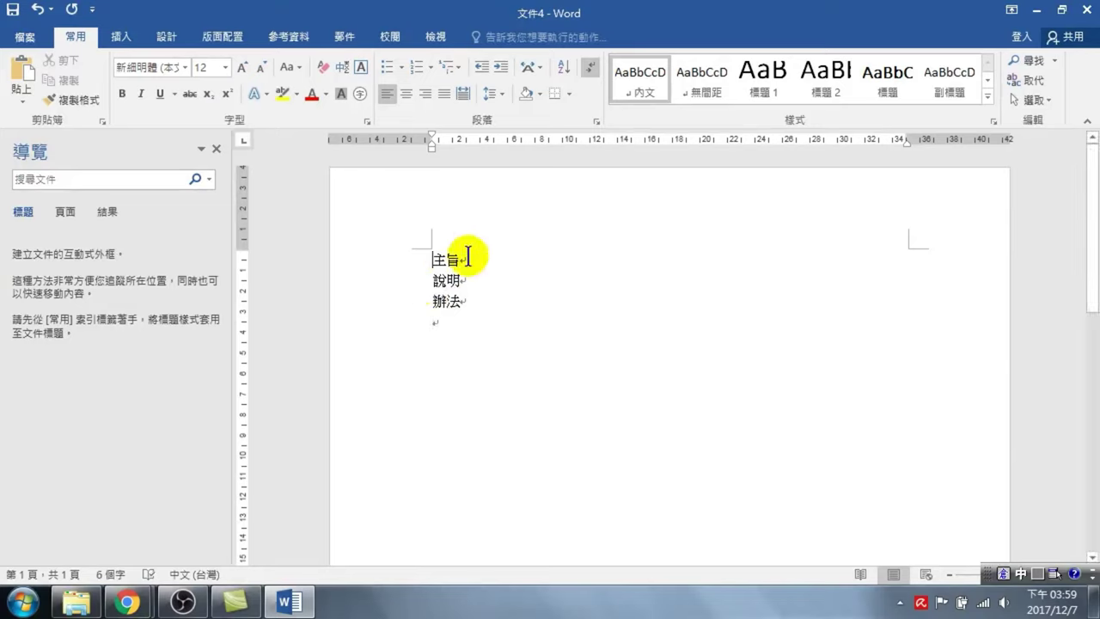
# - Apply 標題 1 to 主旨 and 標題 2 to the 說明 and 辦法 lines
pyautogui.click(760, 89)
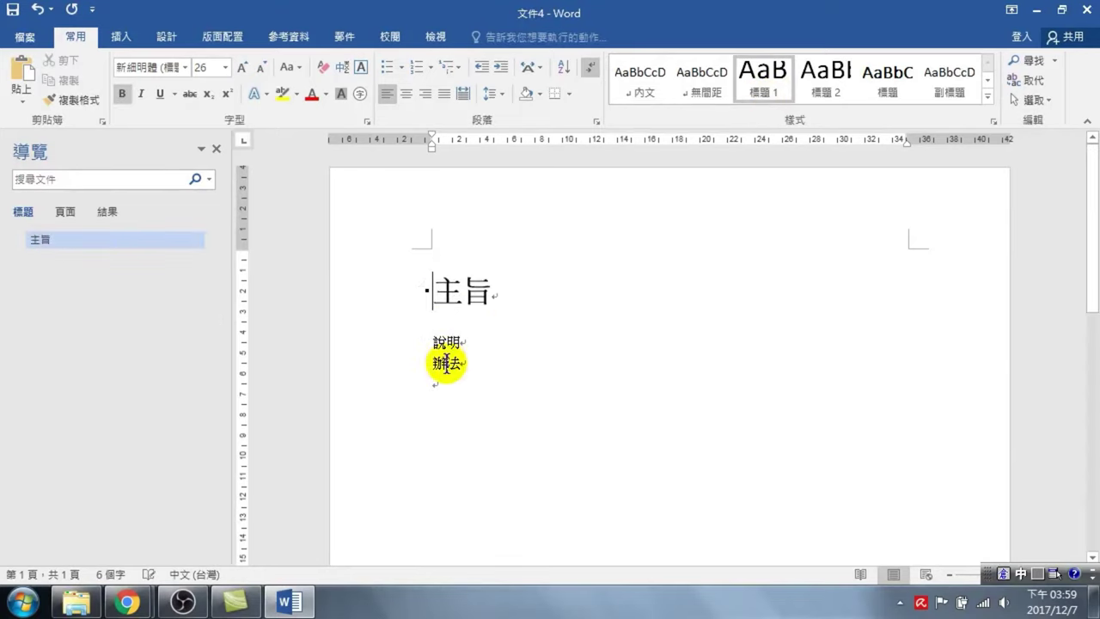
pyautogui.moveTo(405, 371); pyautogui.dragTo(395, 378)
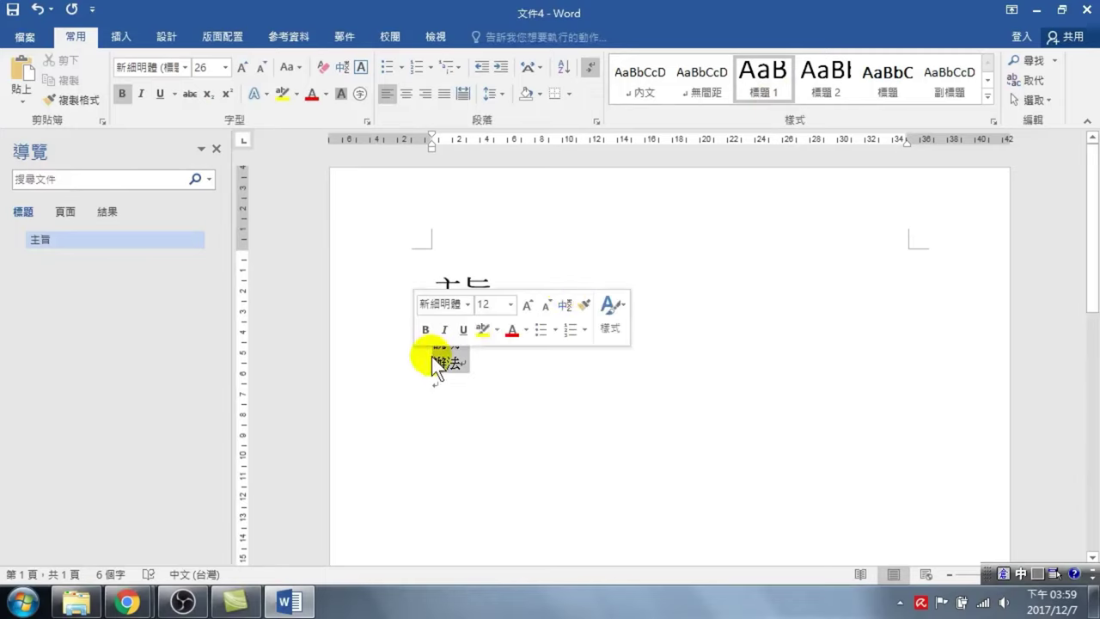
pyautogui.click(811, 76)
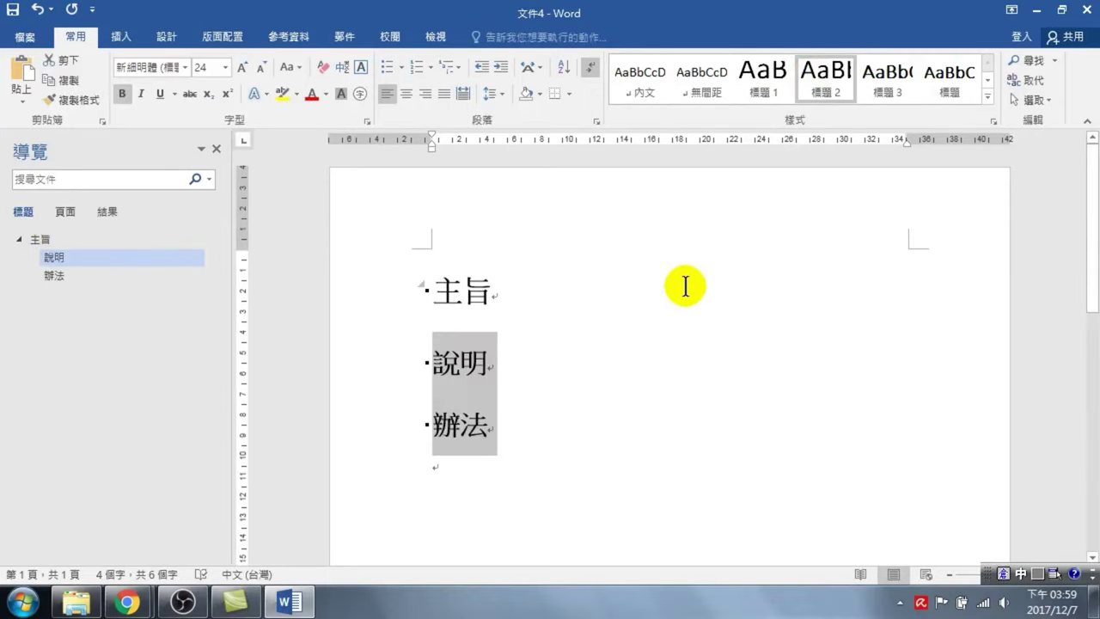
pyautogui.click(487, 366)
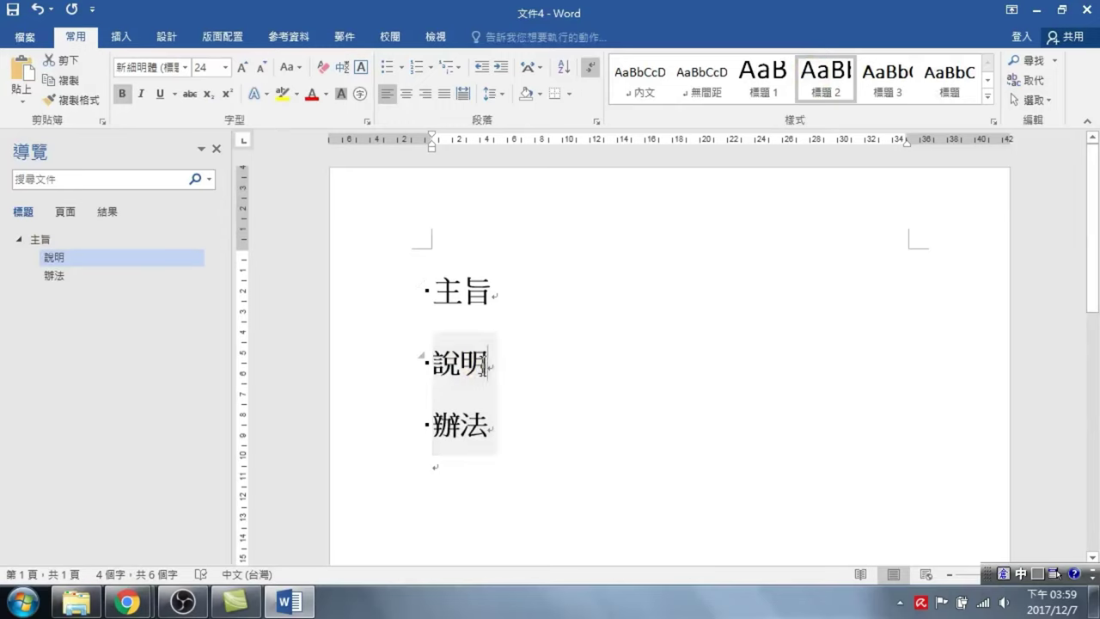
# - Modify the 標題 2 style so its font colour is red
pyautogui.rightClick(829, 77)
pyautogui.click(883, 103)
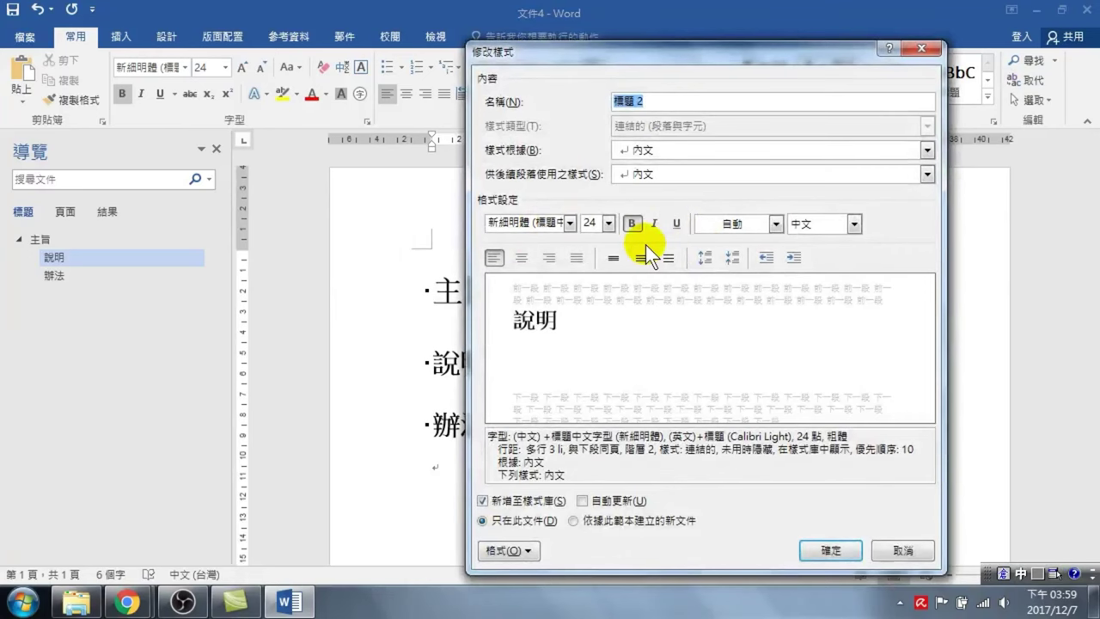
pyautogui.click(490, 551)
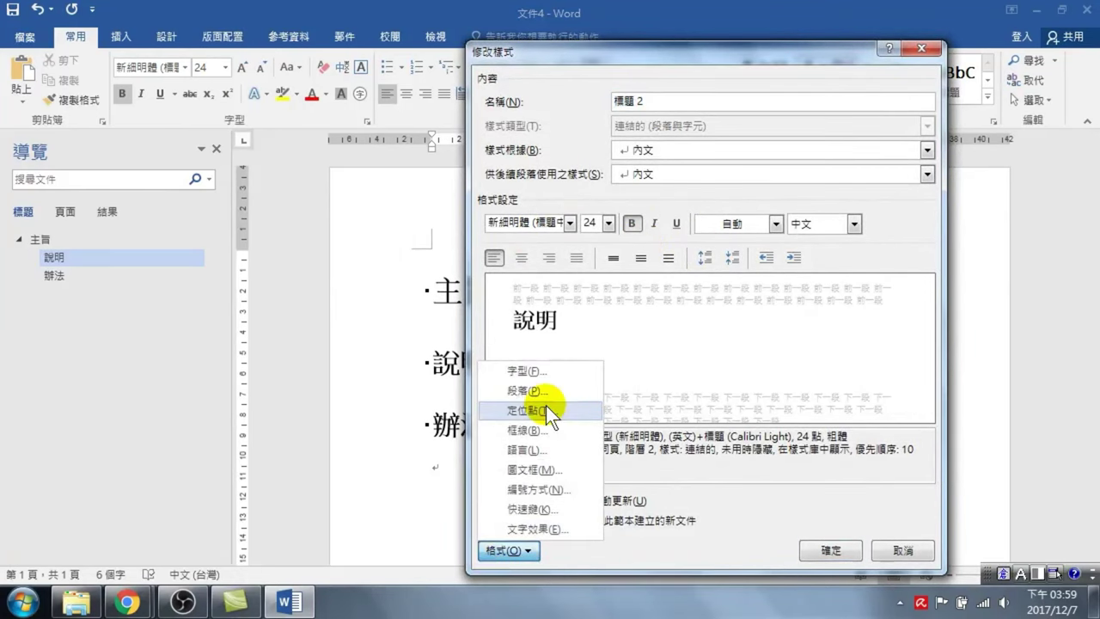
pyautogui.click(535, 372)
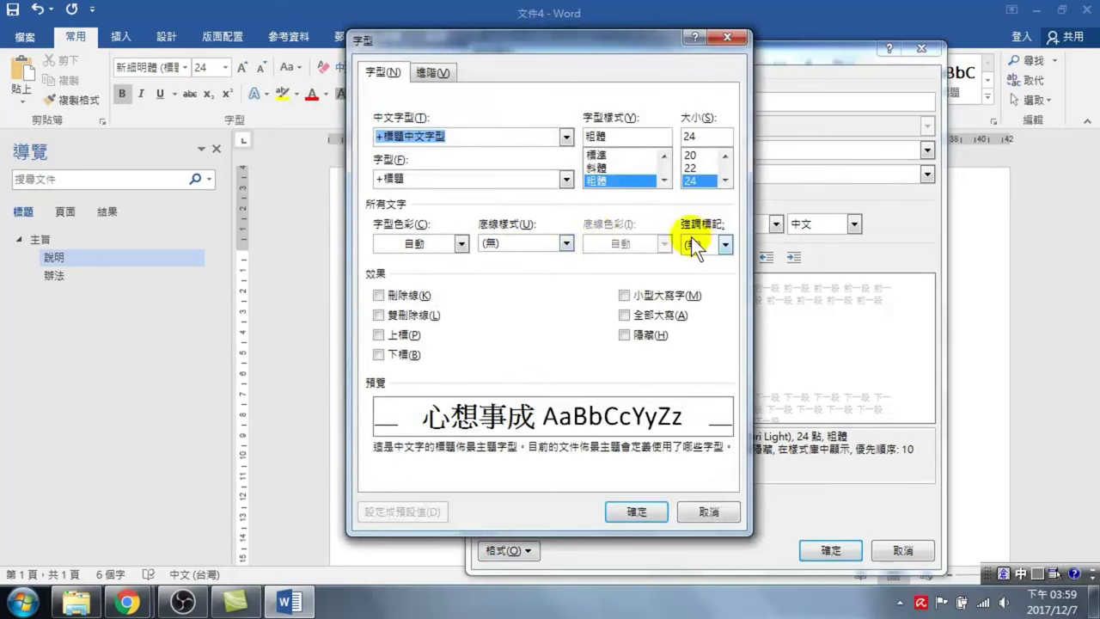
pyautogui.click(443, 244)
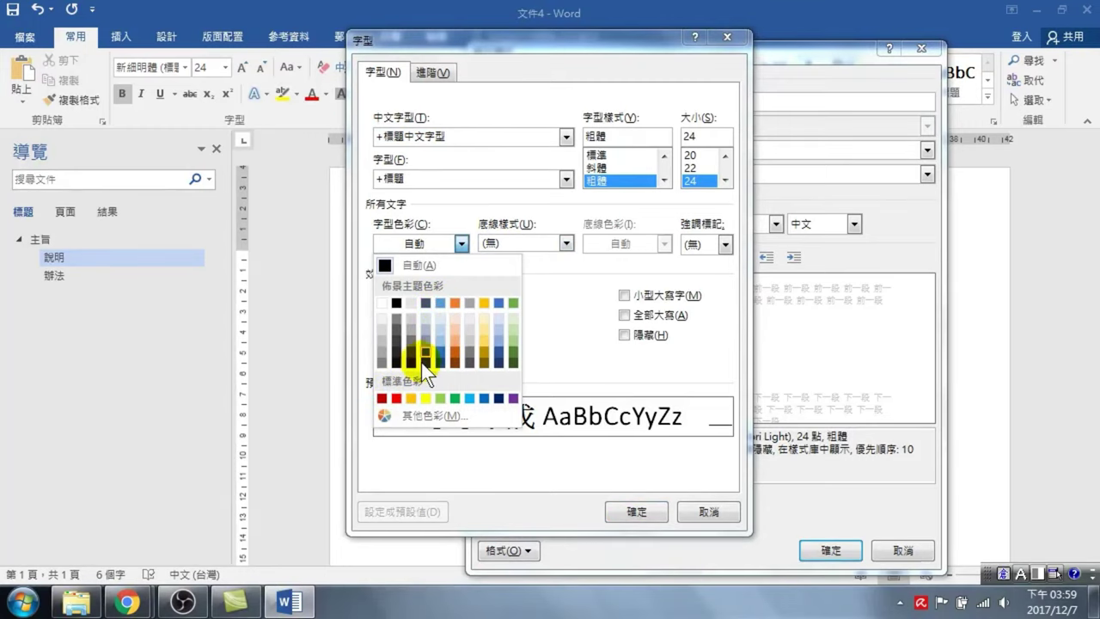
pyautogui.click(396, 397)
pyautogui.click(637, 511)
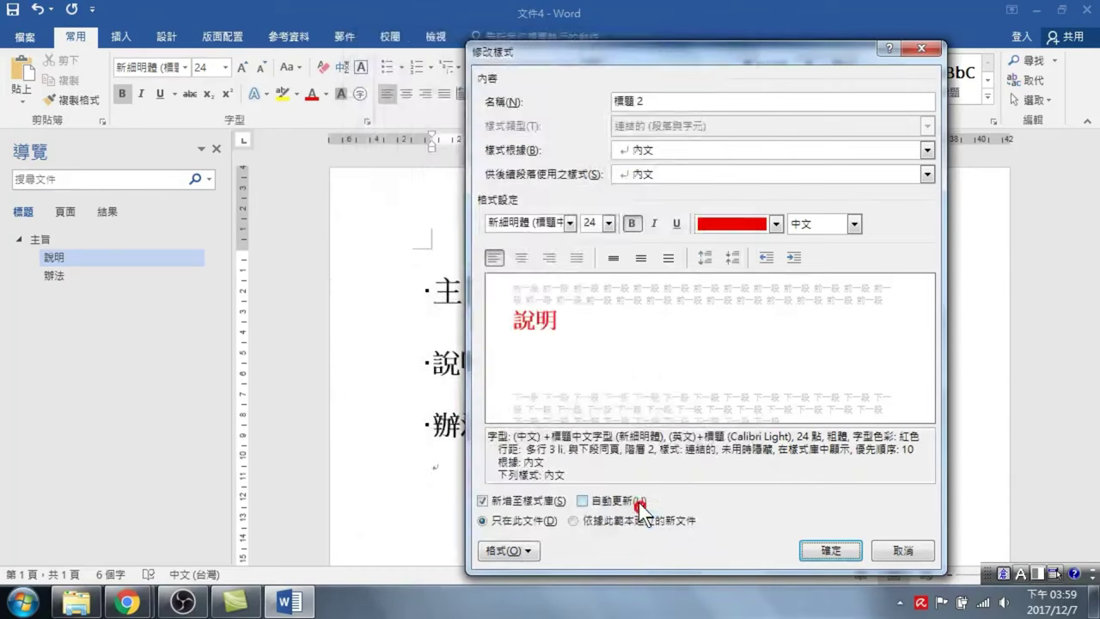
pyautogui.click(831, 551)
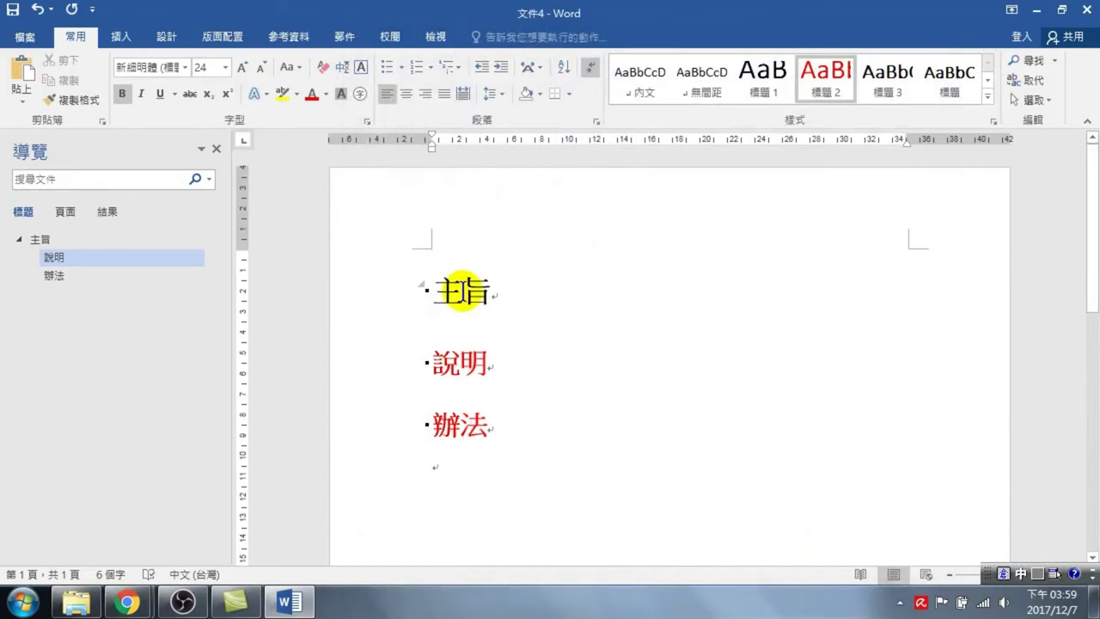
pyautogui.click(464, 290)
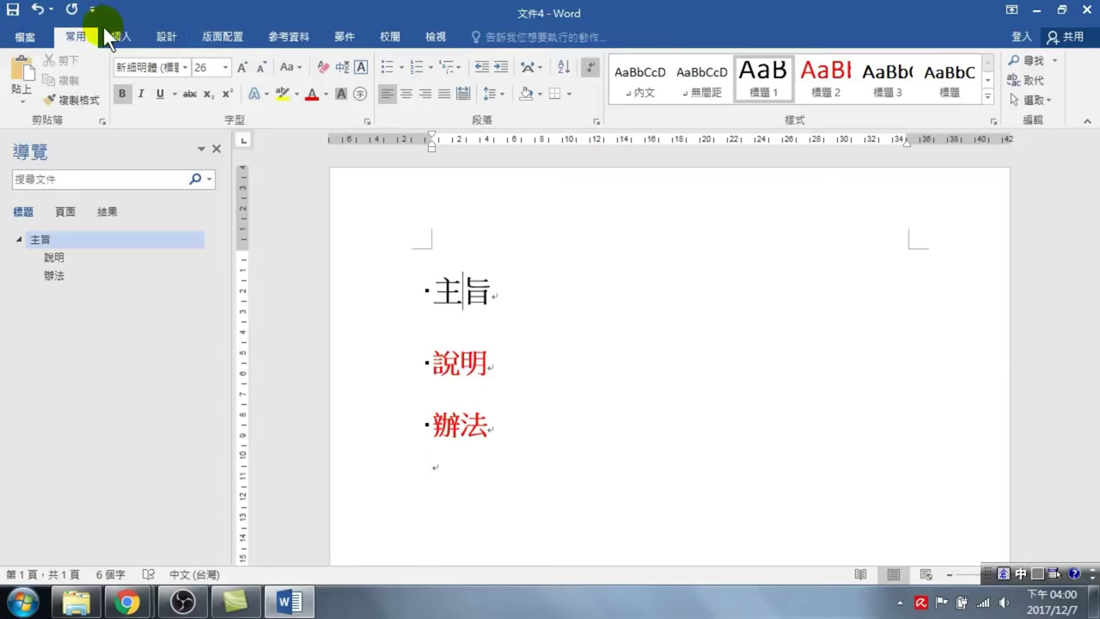
# - Open the Styles pane and then its Manage Styles (管理樣式) dialog
pyautogui.click(994, 122)
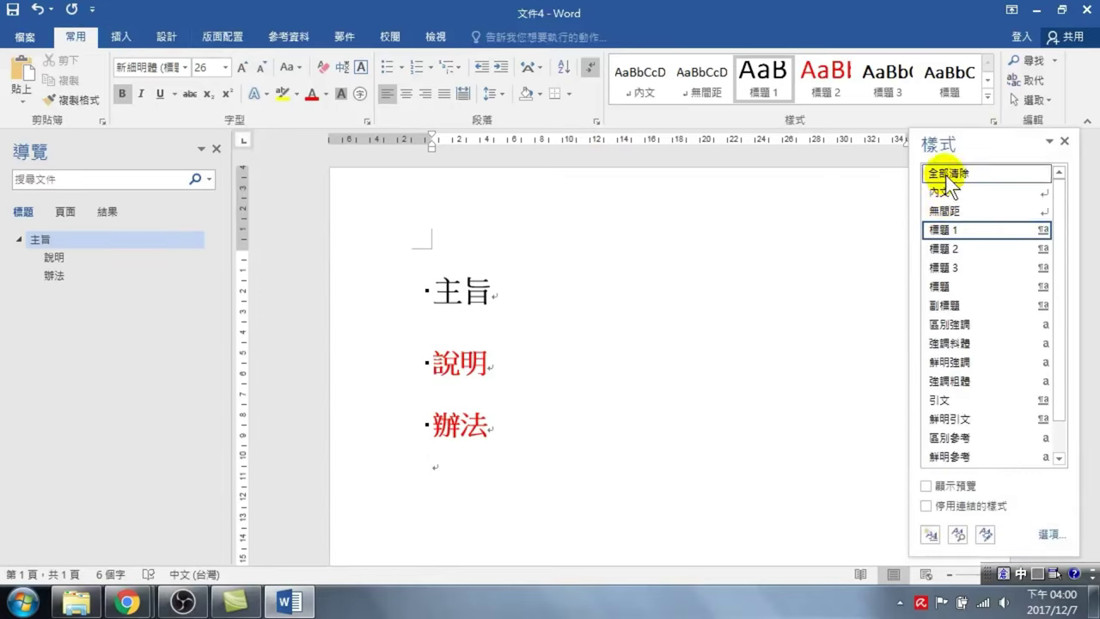
pyautogui.click(985, 533)
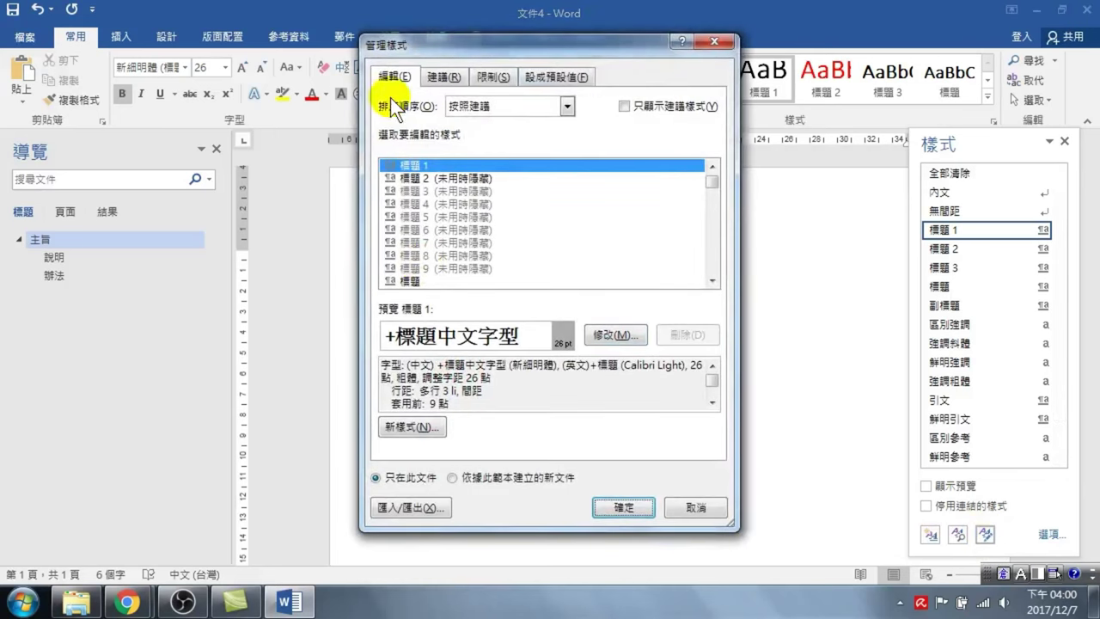
# - Open the Organizer and close Normal.dotm to make room for another file
pyautogui.click(412, 509)
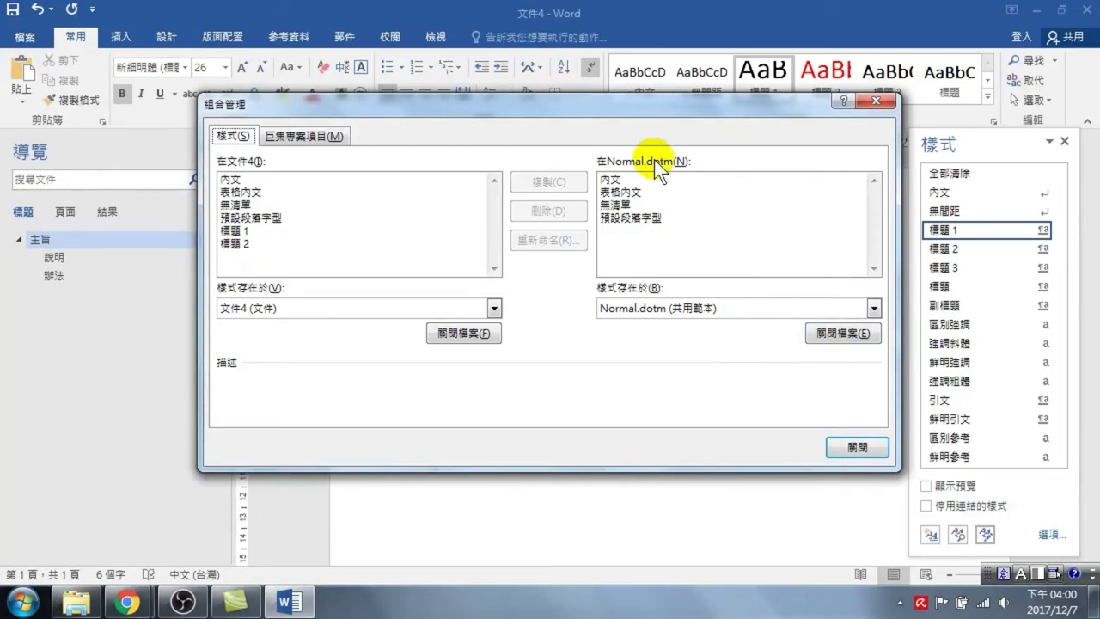
pyautogui.click(842, 329)
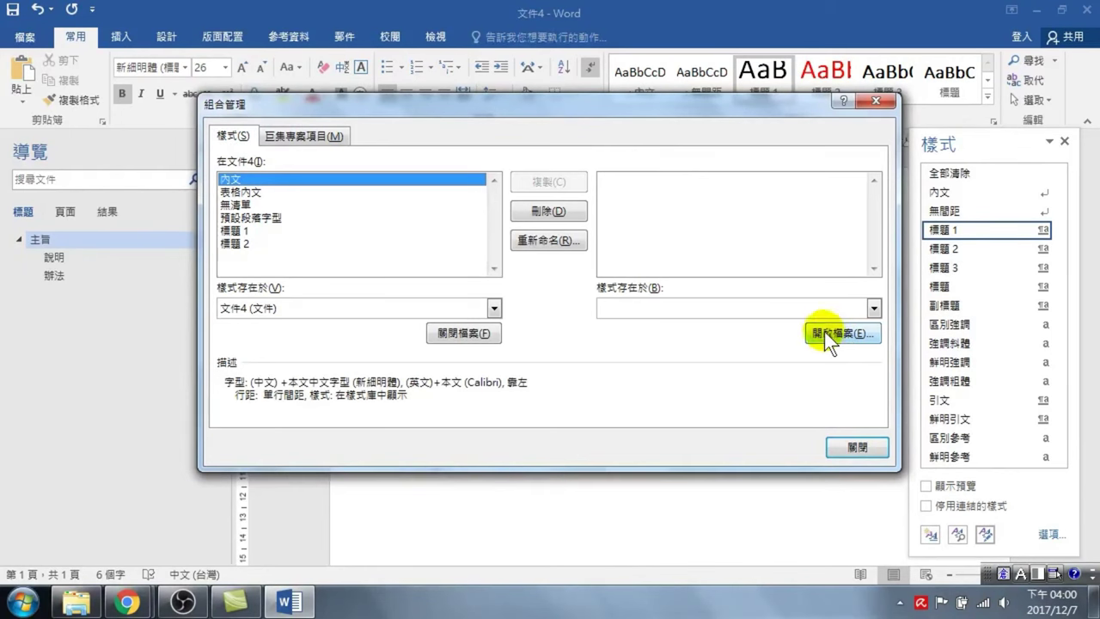
pyautogui.click(831, 330)
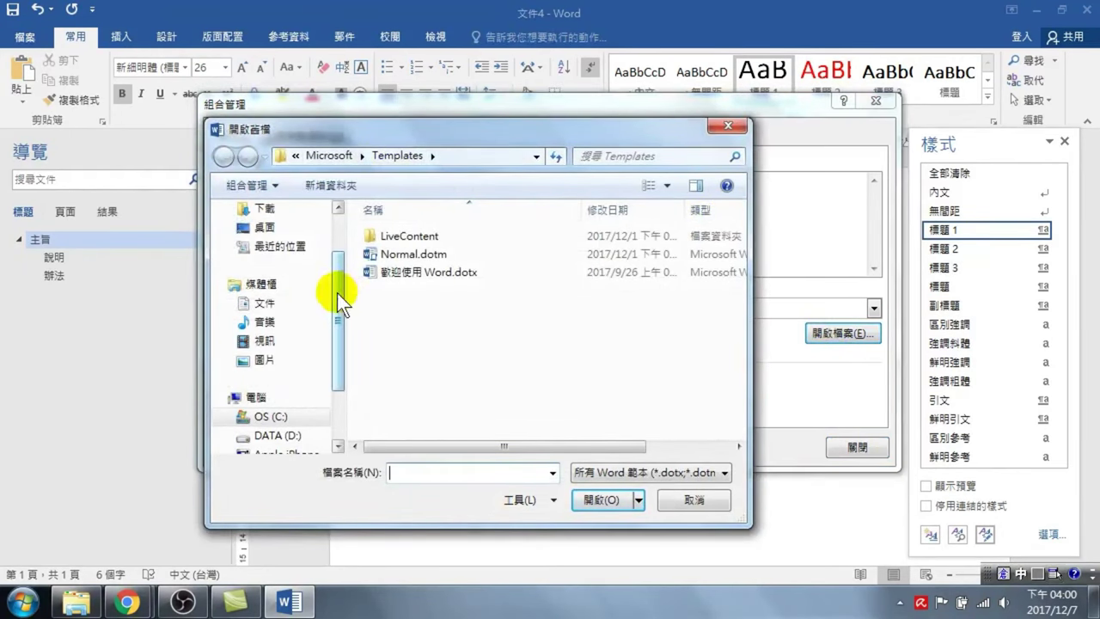
# - Open 中山區健康服務中心文件樣式20171207.doc from the D: project folder using All Files (*.*)
pyautogui.moveTo(337, 292); pyautogui.dragTo(335, 328)
pyautogui.click(292, 381)
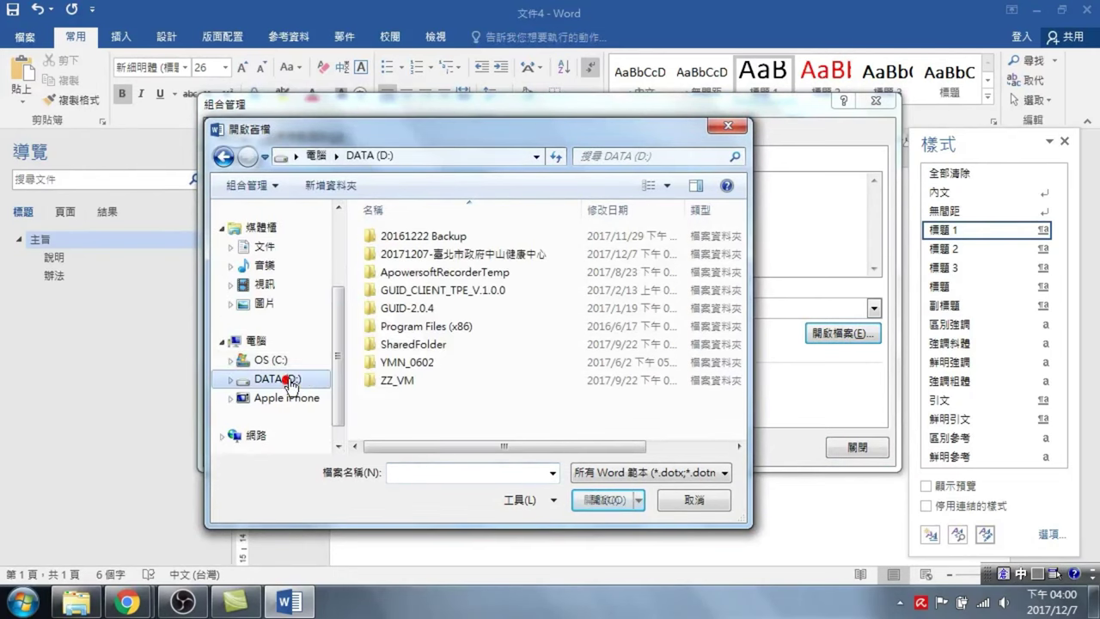
pyautogui.doubleClick(439, 254)
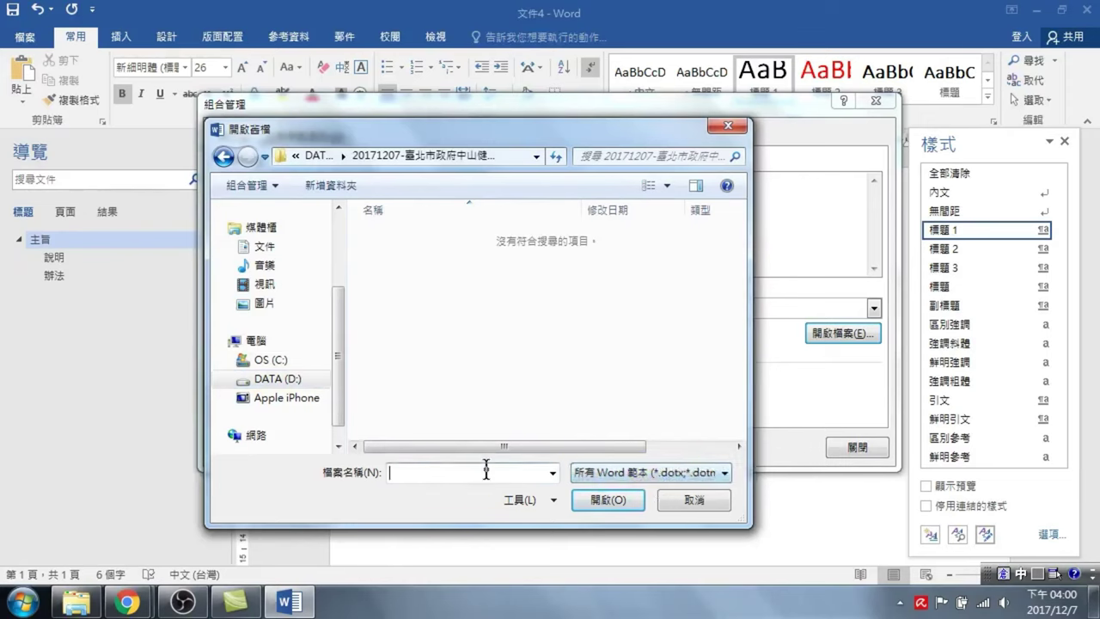
pyautogui.click(608, 467)
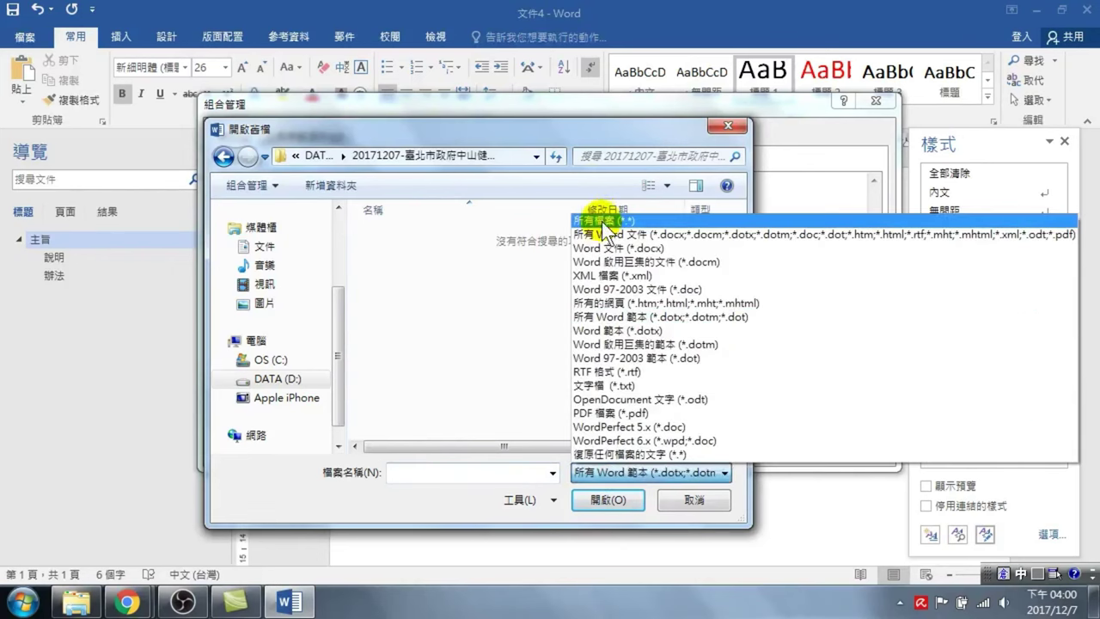
pyautogui.click(602, 221)
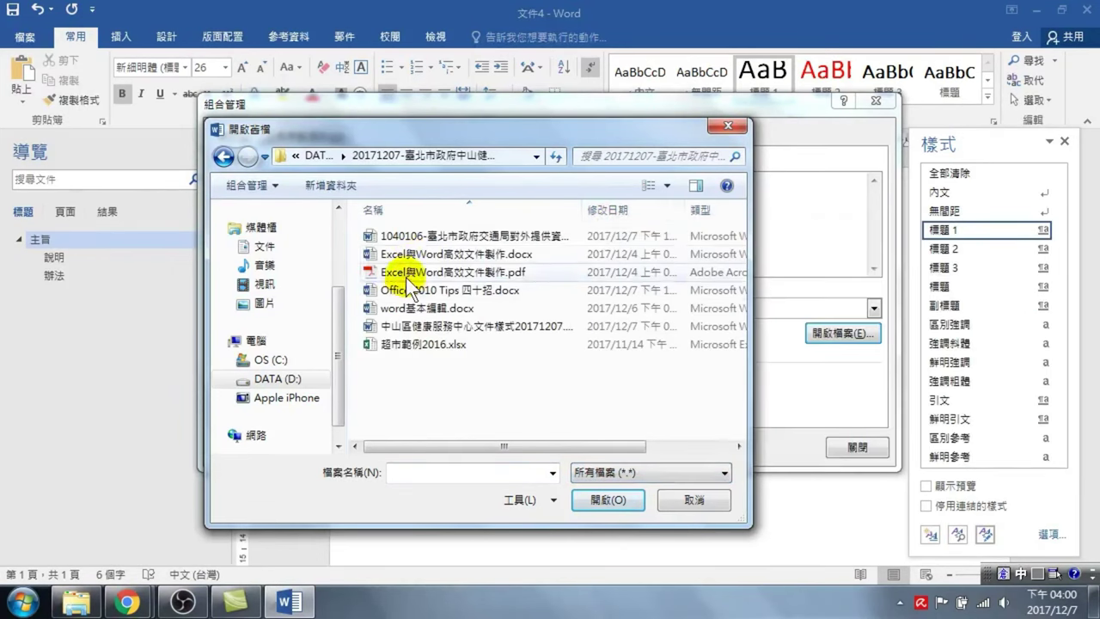
pyautogui.click(455, 329)
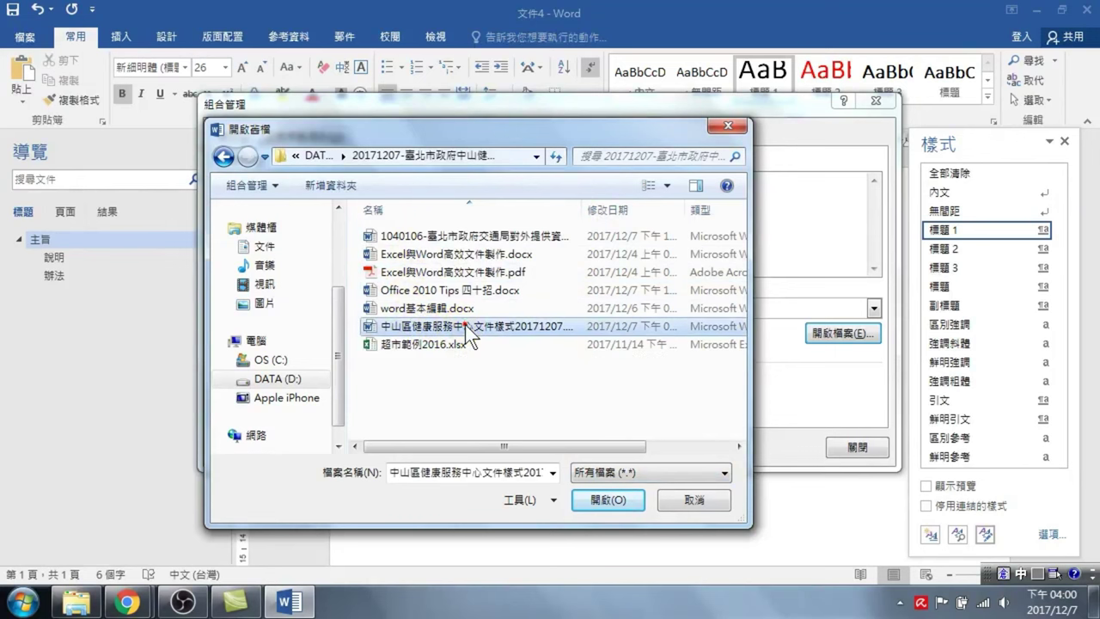
pyautogui.click(599, 497)
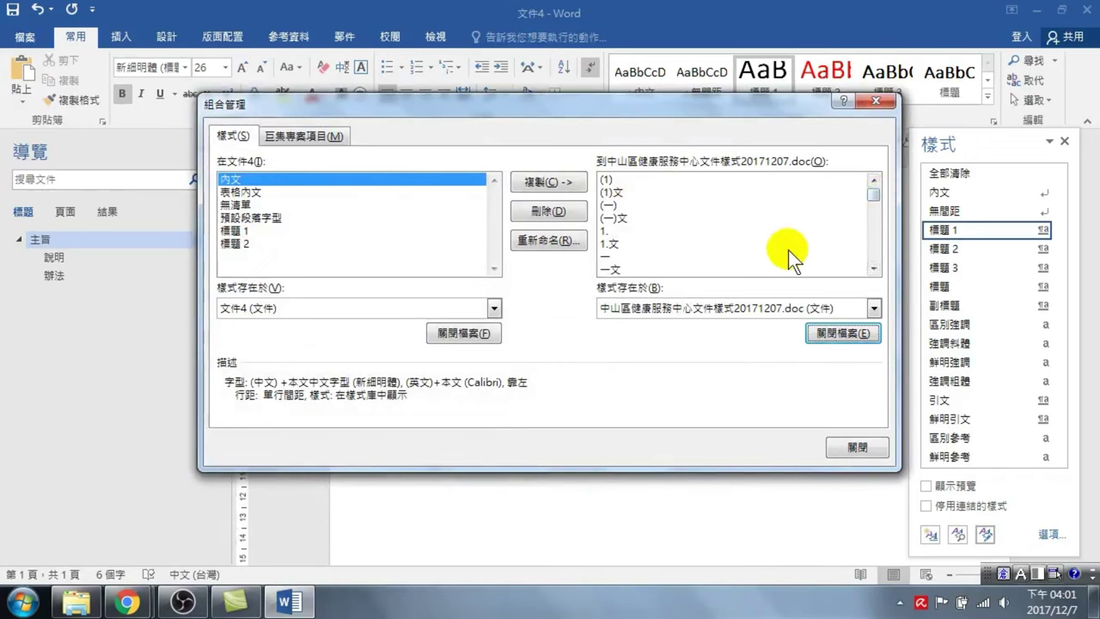
# - Select styles (1) through 標題3文, copy them into 文件4, and choose Yes to All
pyautogui.click(624, 179)
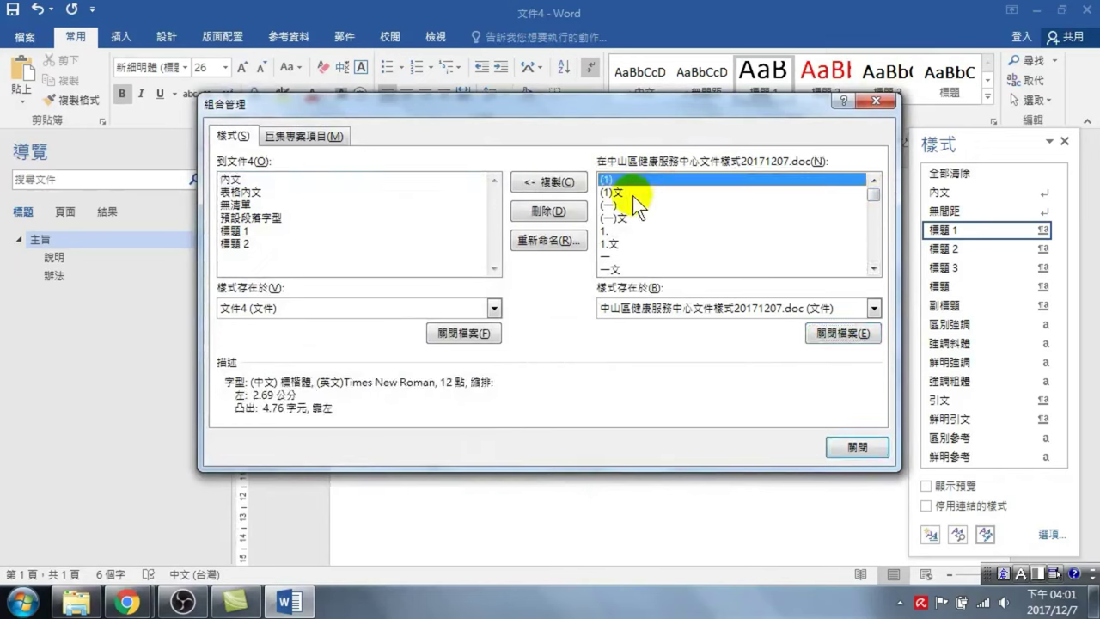
pyautogui.moveTo(874, 193); pyautogui.dragTo(868, 283)
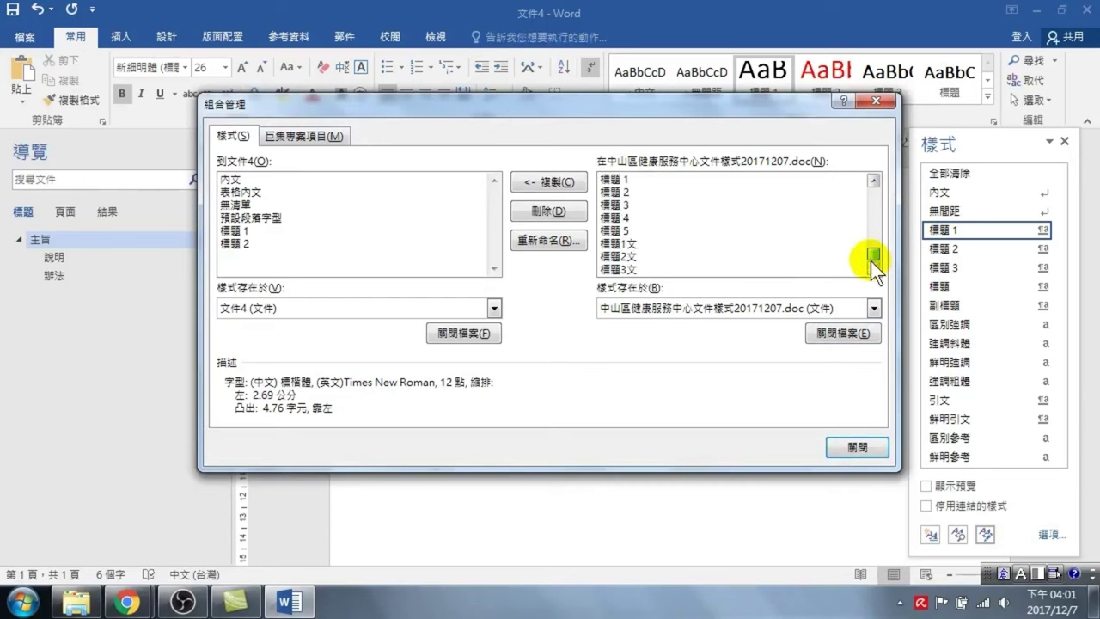
pyautogui.keyDown('shift'); pyautogui.click(625, 268); pyautogui.keyUp('shift')
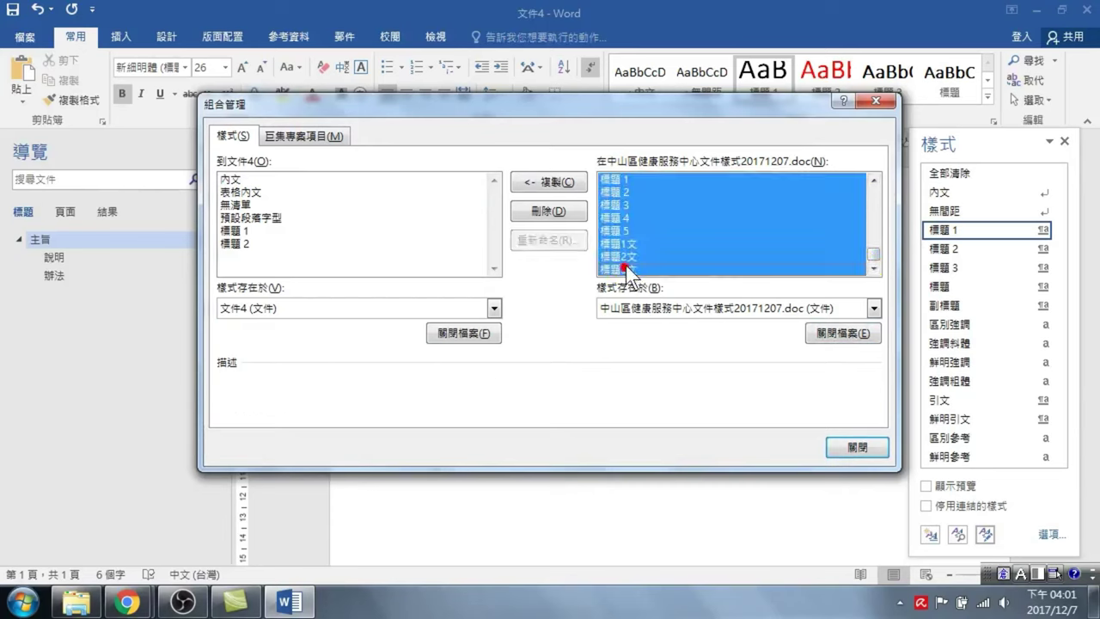
pyautogui.click(553, 184)
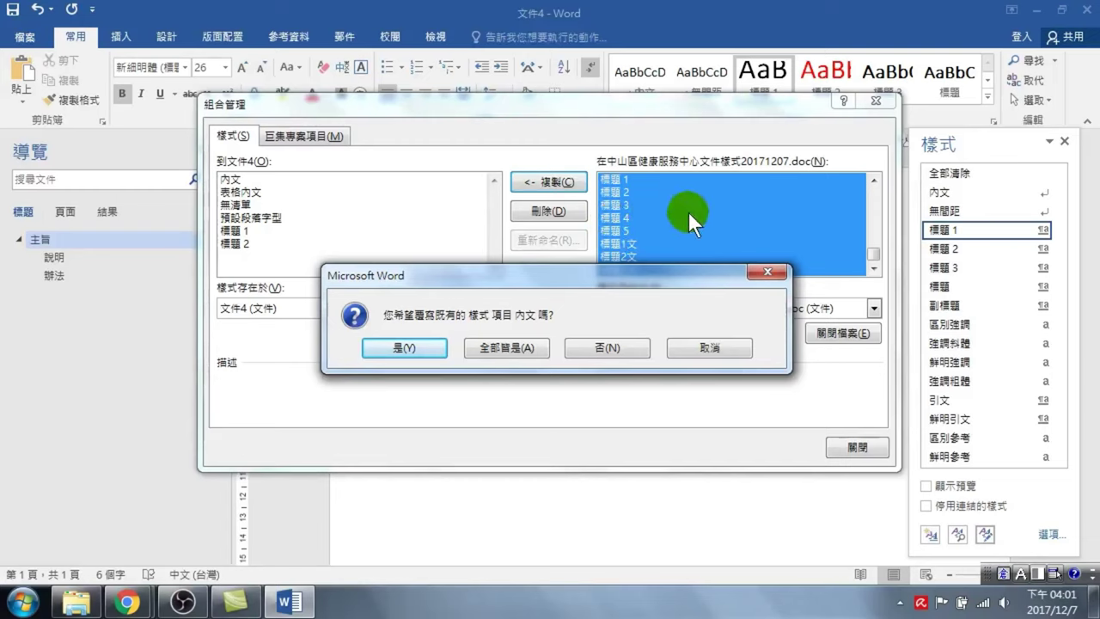
pyautogui.click(491, 344)
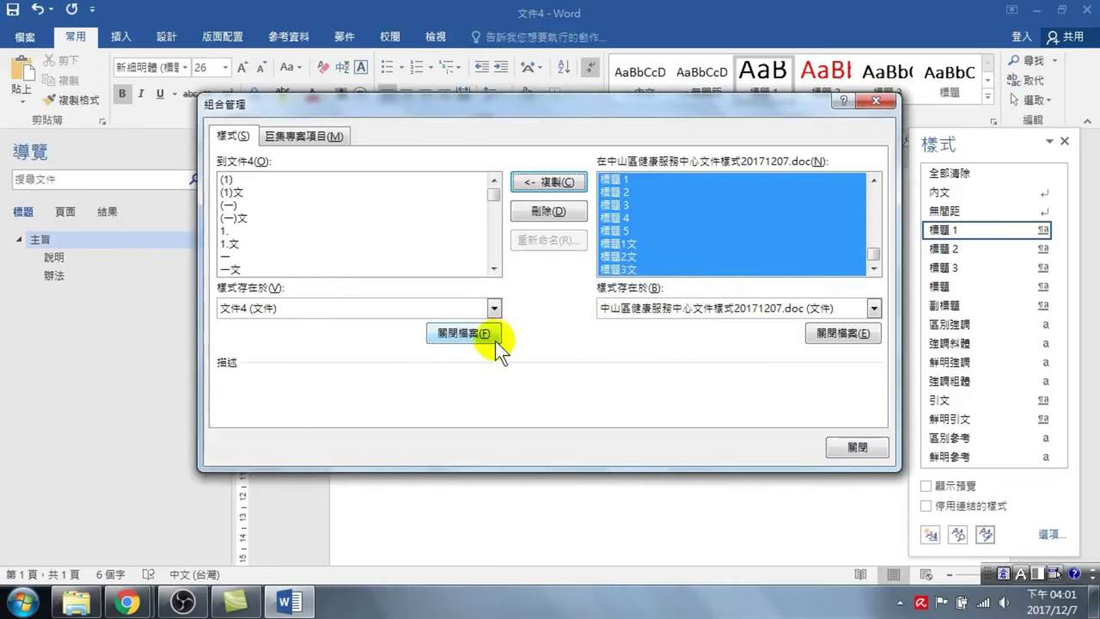
# - Close the Organizer and check the 壹、 numbering on the 主旨 heading
pyautogui.click(840, 445)
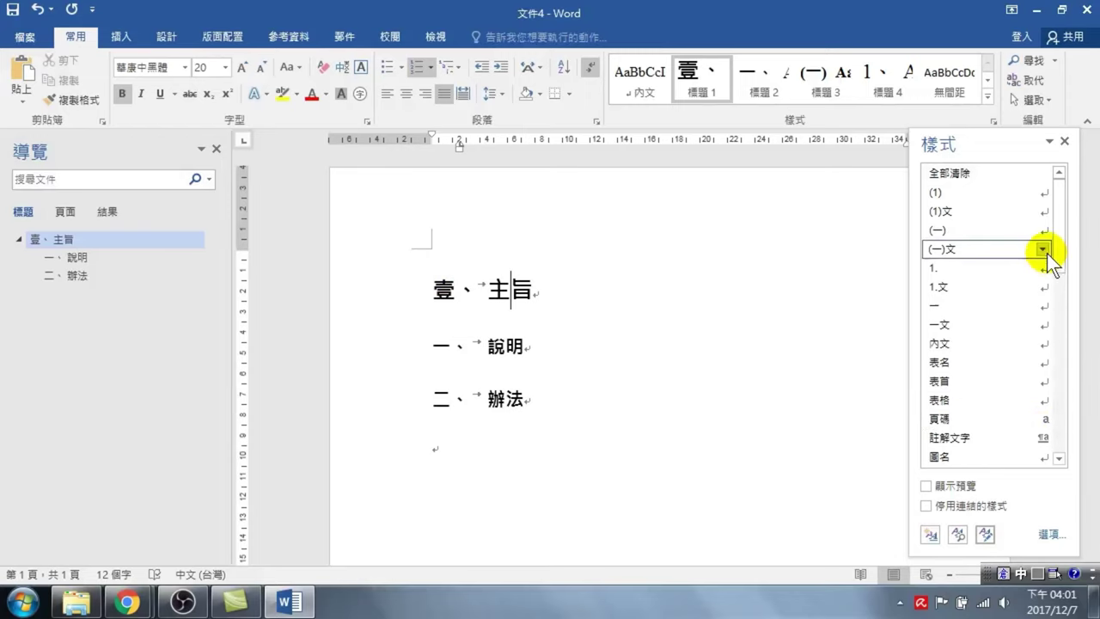
pyautogui.scroll(-5, 1043, 246)
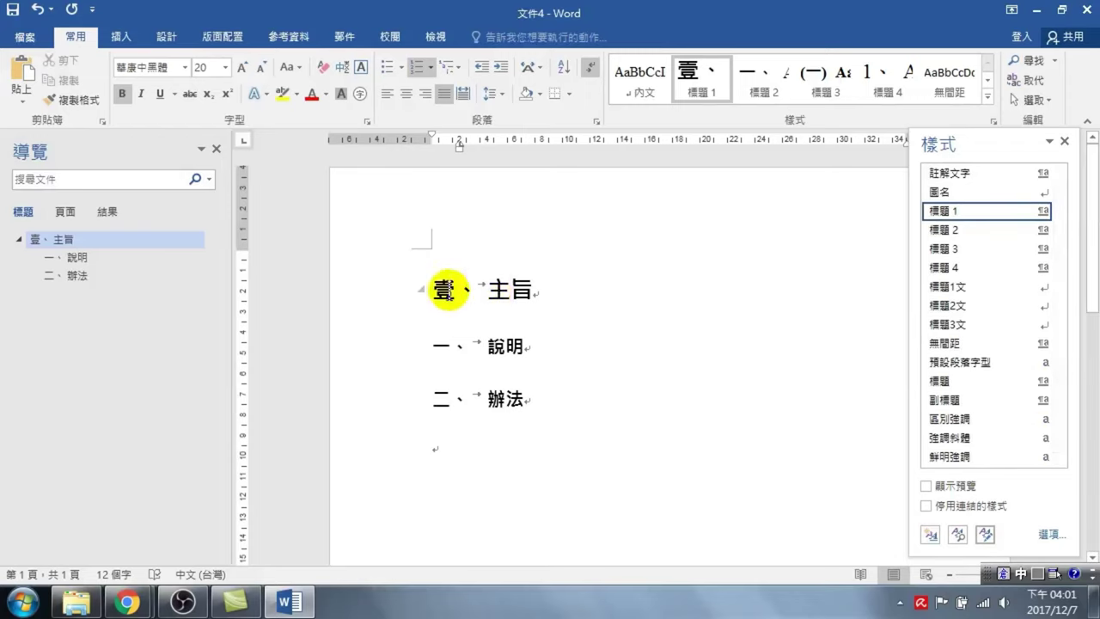
pyautogui.click(442, 289)
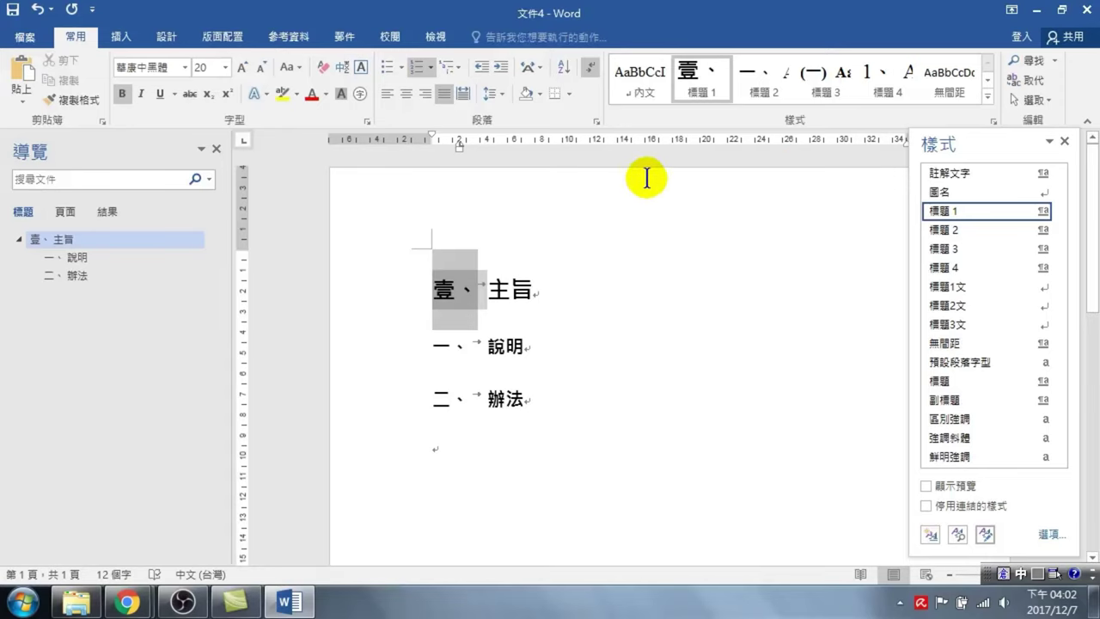
# - Close Word with Don't Save, then open Office 2010 Tips 四十招.docx from the Downloads (下載) folder
pyautogui.click(1088, 12)
pyautogui.click(549, 330)
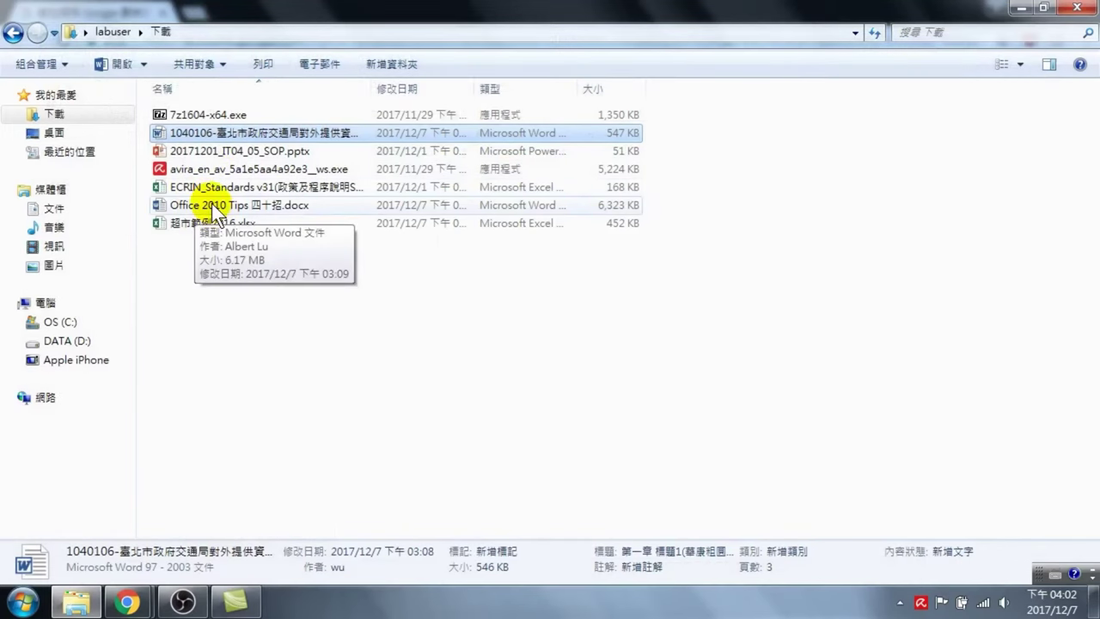
pyautogui.doubleClick(211, 204)
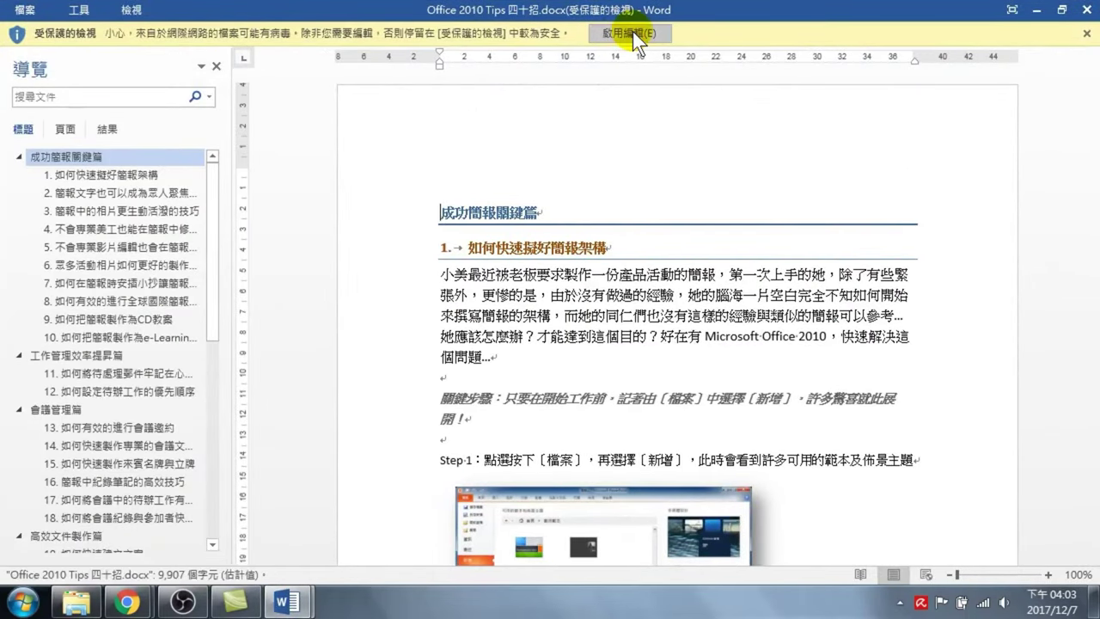
# - Enable editing, check the styles of the 成功簡報關鍵篇 headings, and show the full style list
pyautogui.click(631, 32)
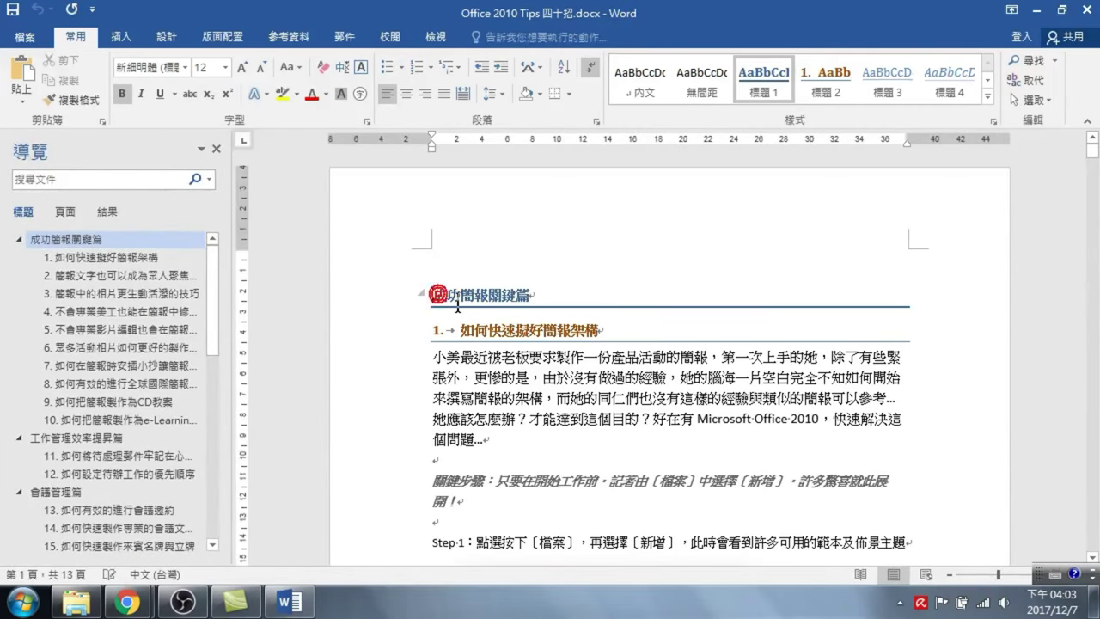
pyautogui.click(518, 329)
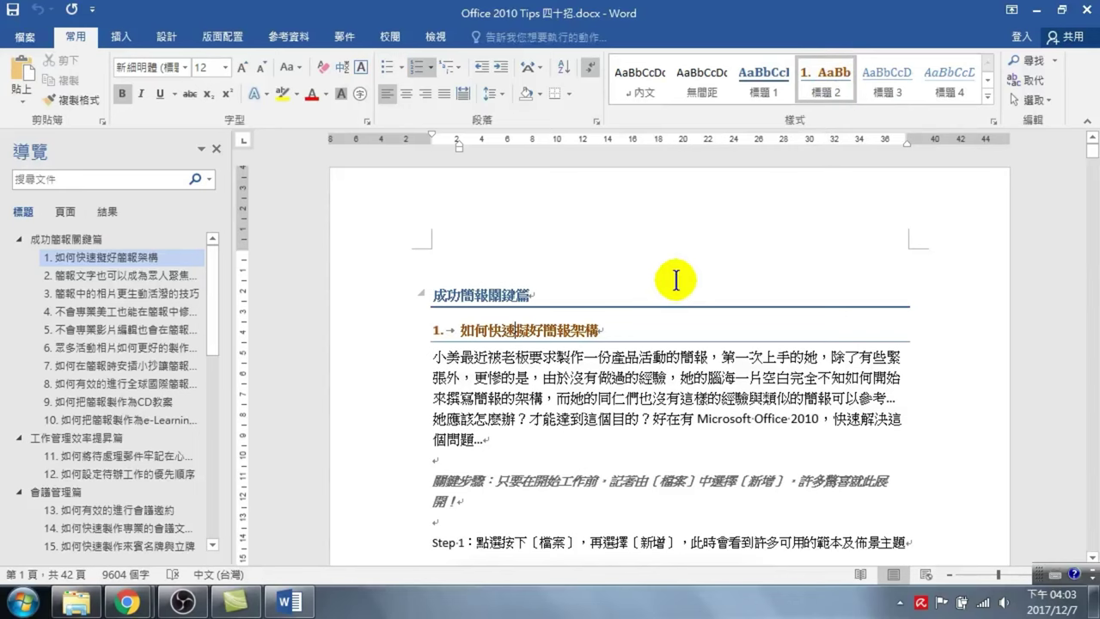
pyautogui.click(481, 293)
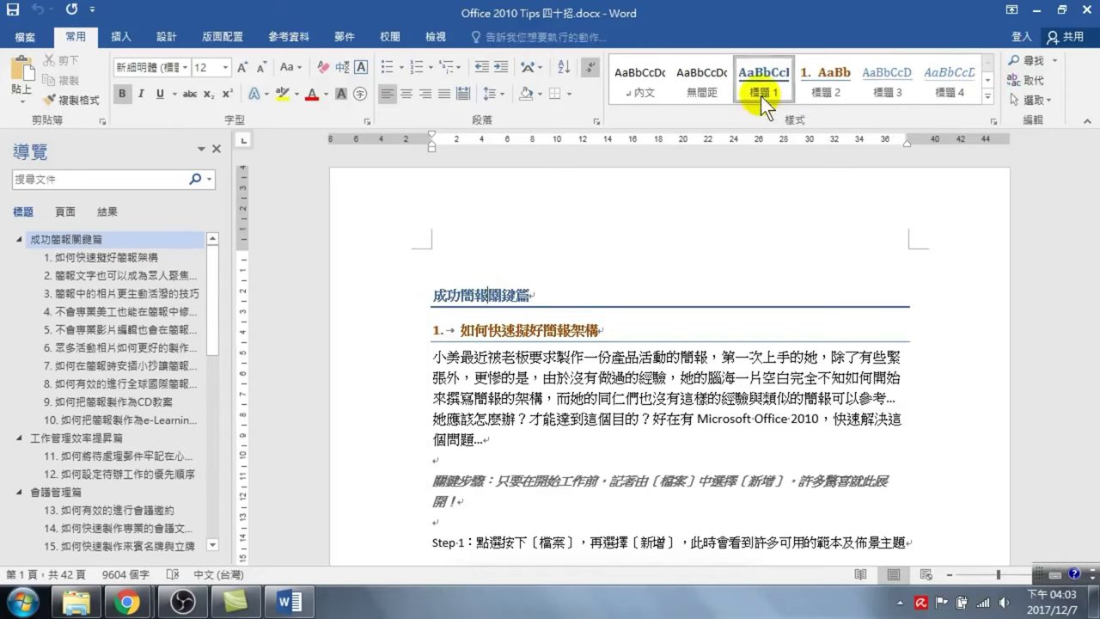
pyautogui.click(991, 122)
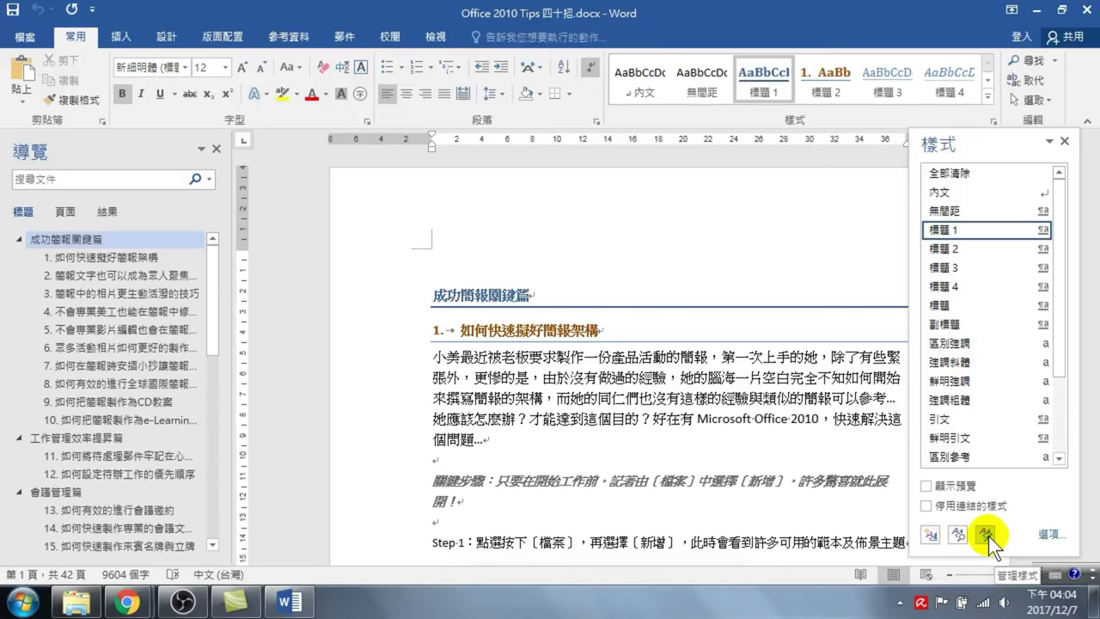
# - Go from Manage Styles to the Import/Export organizer and close Normal.dotm on its second side
pyautogui.click(985, 533)
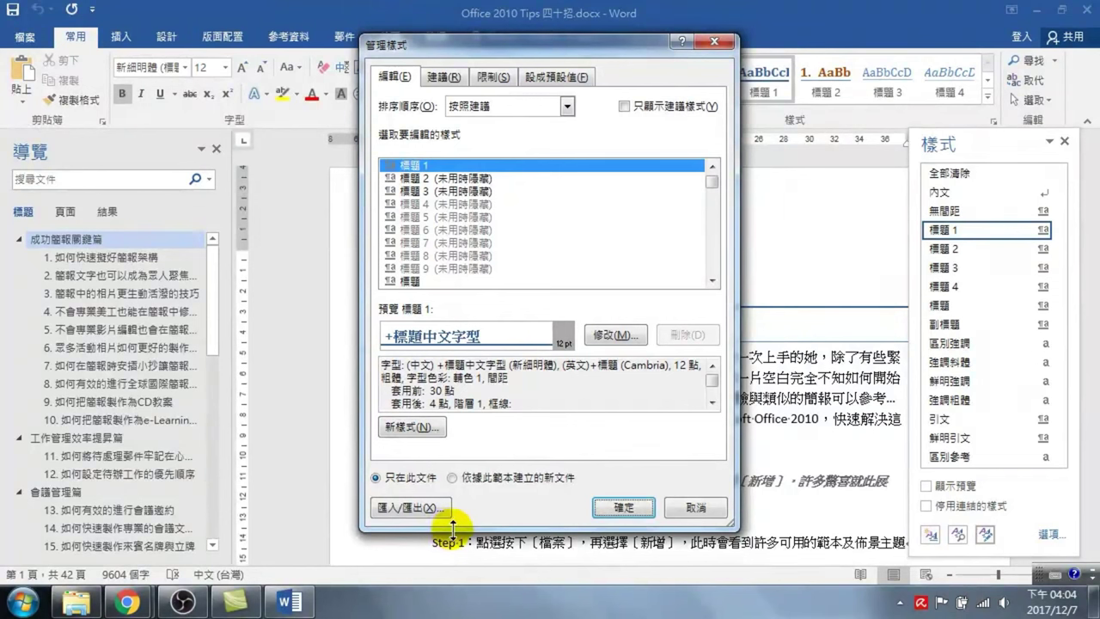
pyautogui.click(405, 507)
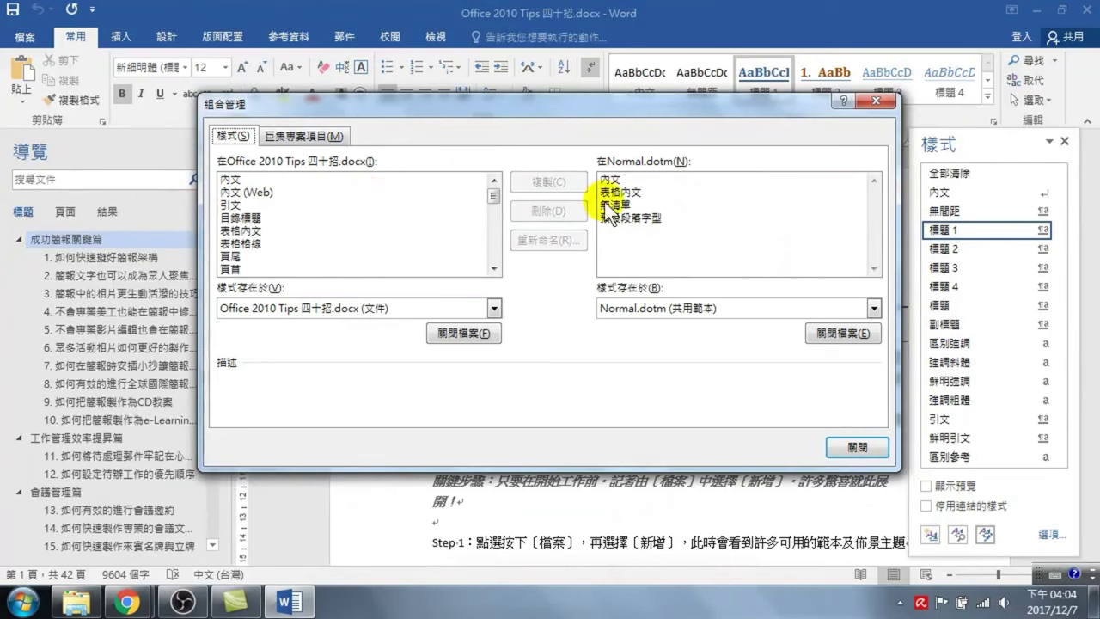
pyautogui.click(831, 333)
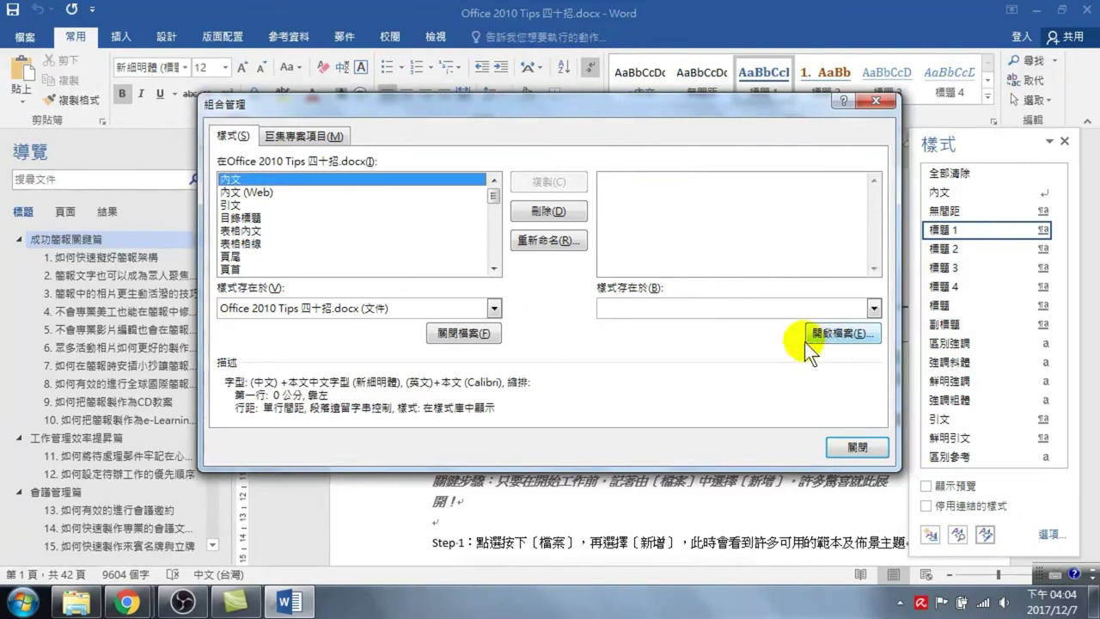
# - Open 中山區健康服務中心文件樣式20171207.doc from D:\20171207, with file type set to All Files, in the organizer
pyautogui.click(834, 335)
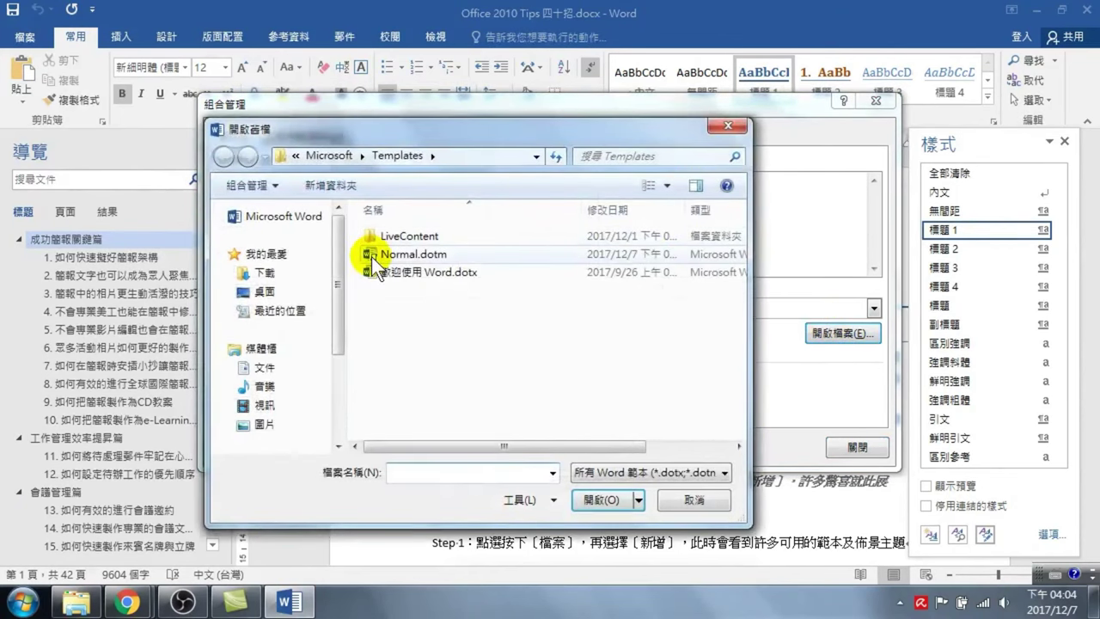
pyautogui.scroll(-3, 335, 280)
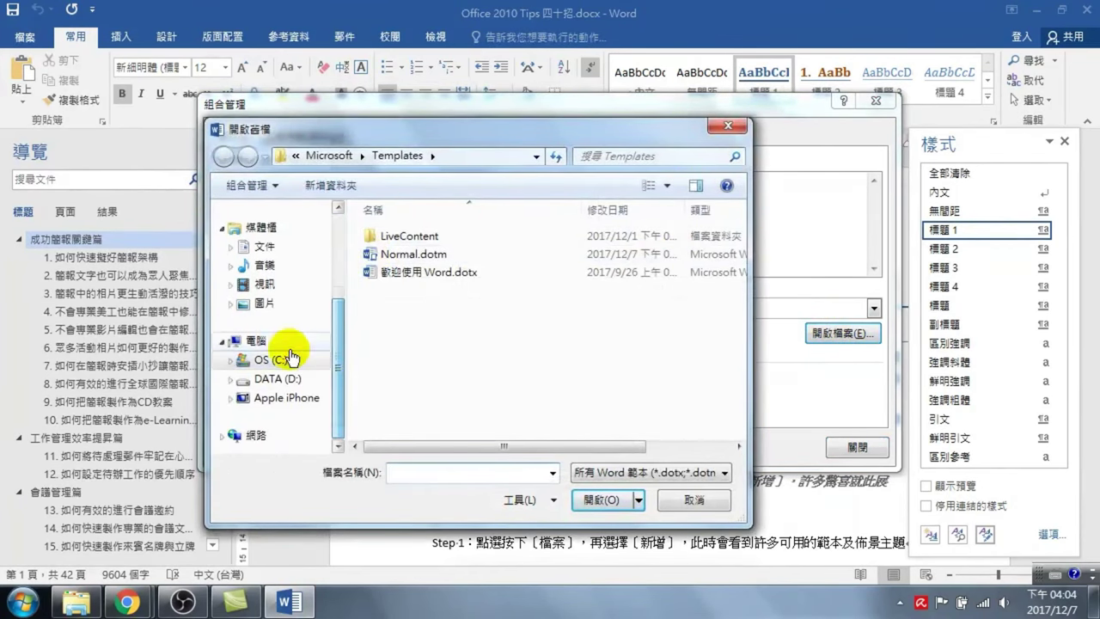
pyautogui.click(288, 383)
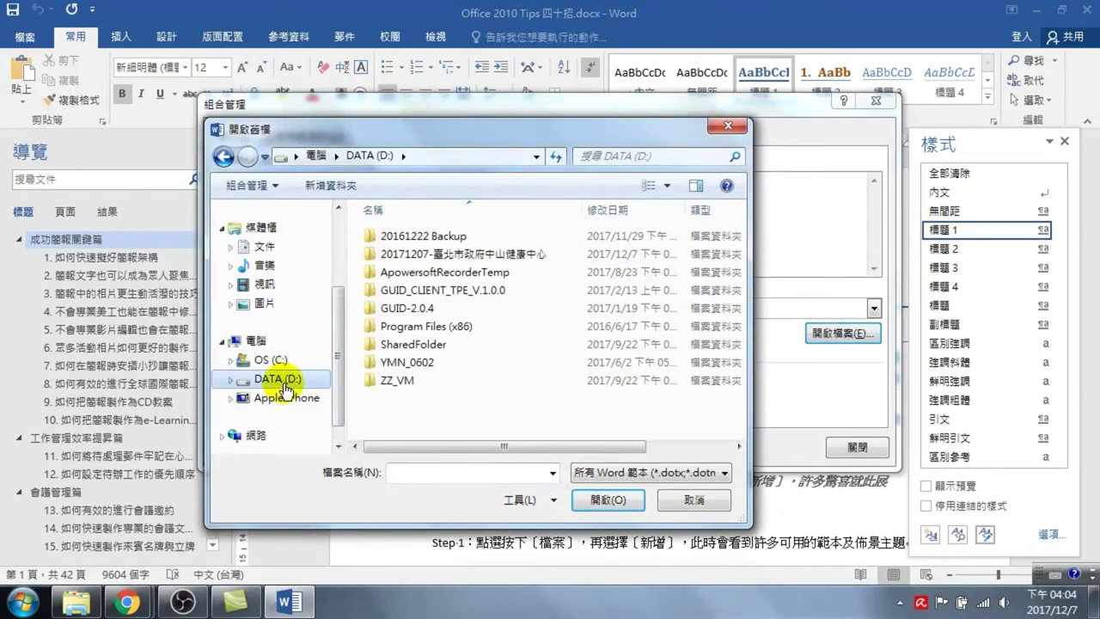
pyautogui.doubleClick(456, 252)
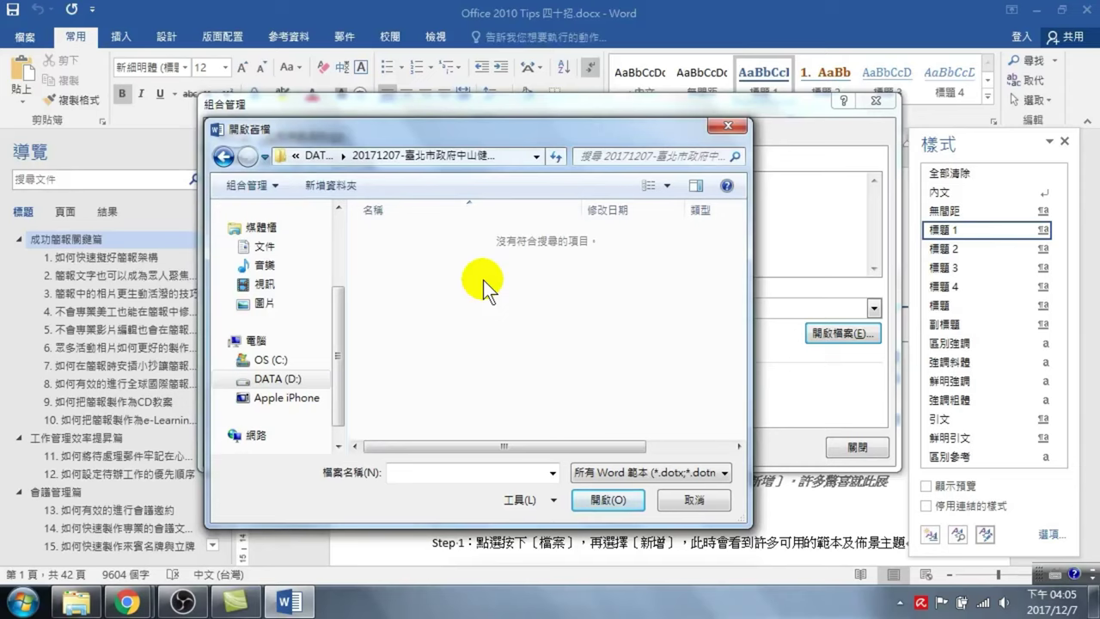
pyautogui.click(620, 471)
pyautogui.click(597, 220)
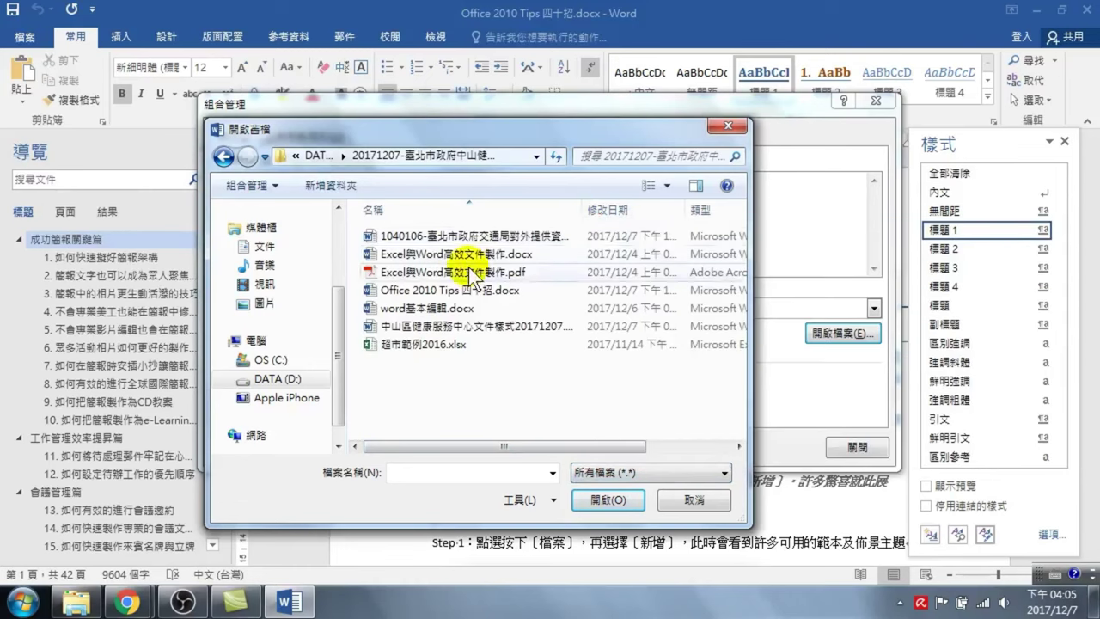
pyautogui.click(425, 237)
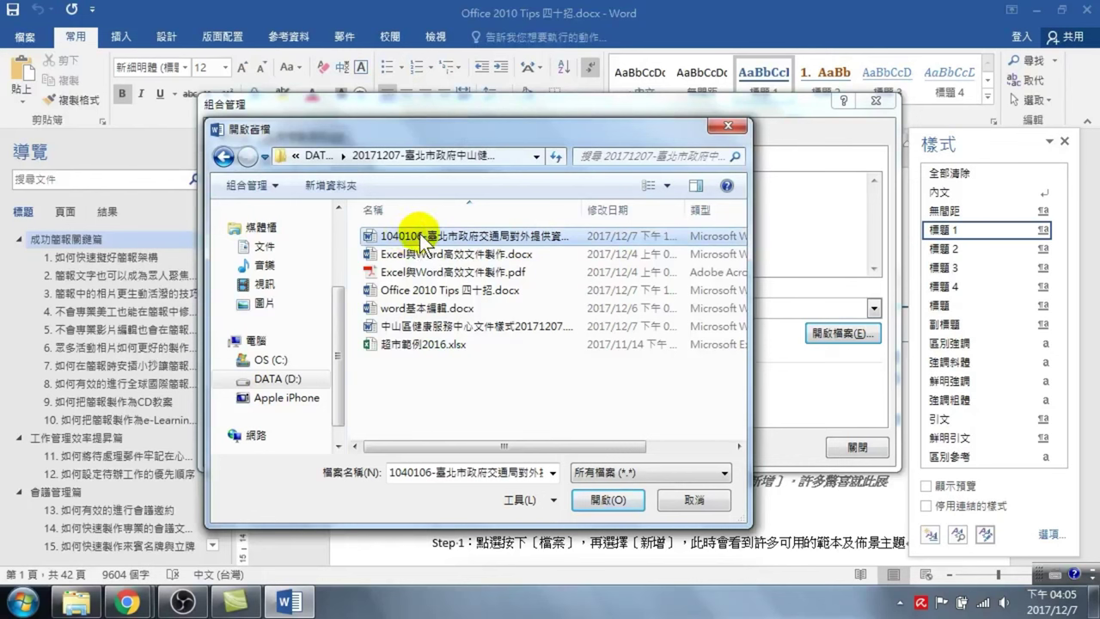
pyautogui.click(412, 326)
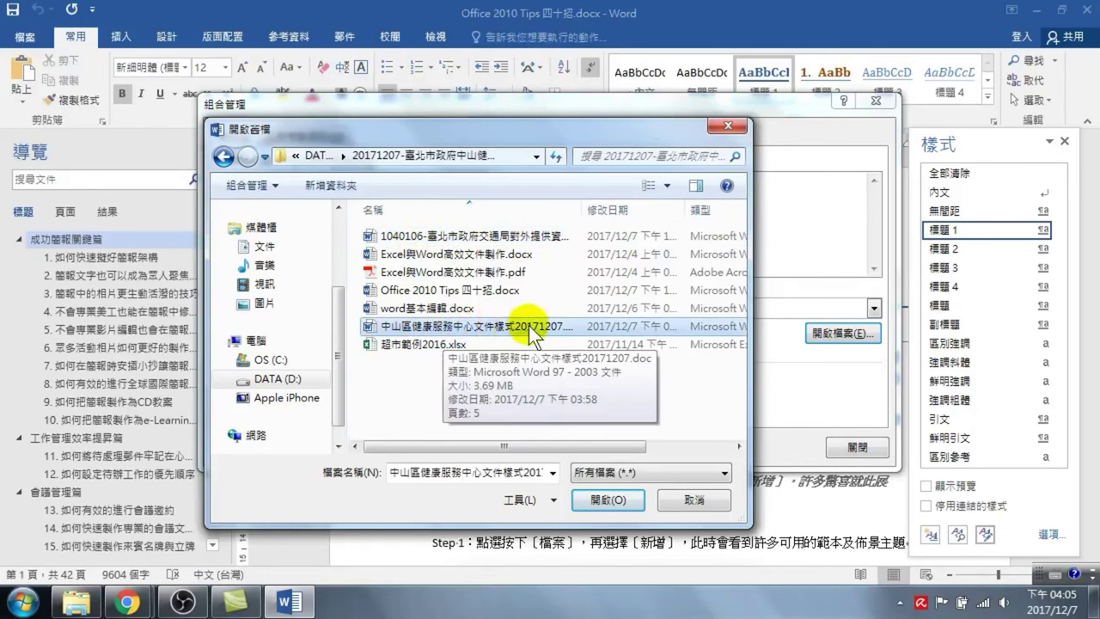
pyautogui.click(608, 500)
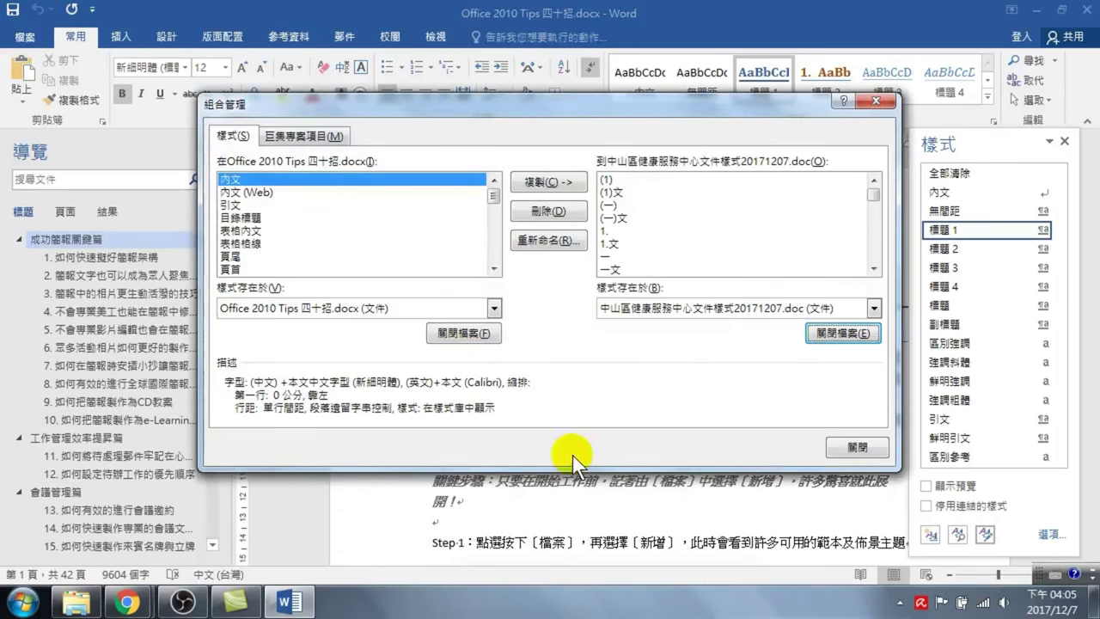
# - Copy the template styles (1) through 標題3文 into the document, overwrite with Yes to All, and close
pyautogui.click(617, 180)
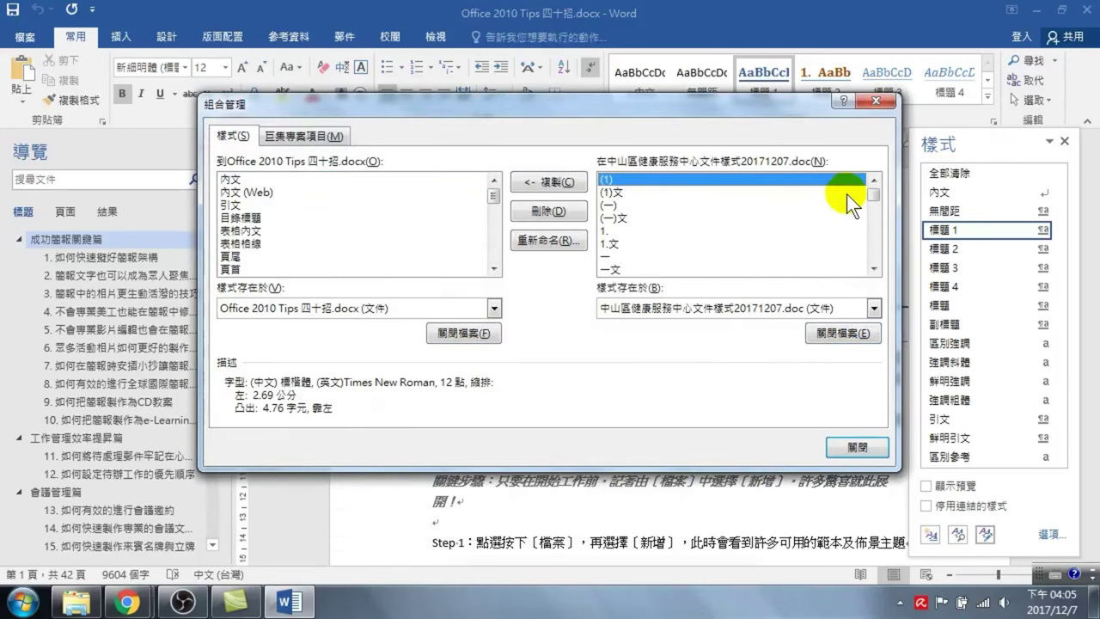
pyautogui.moveTo(873, 194); pyautogui.dragTo(888, 258)
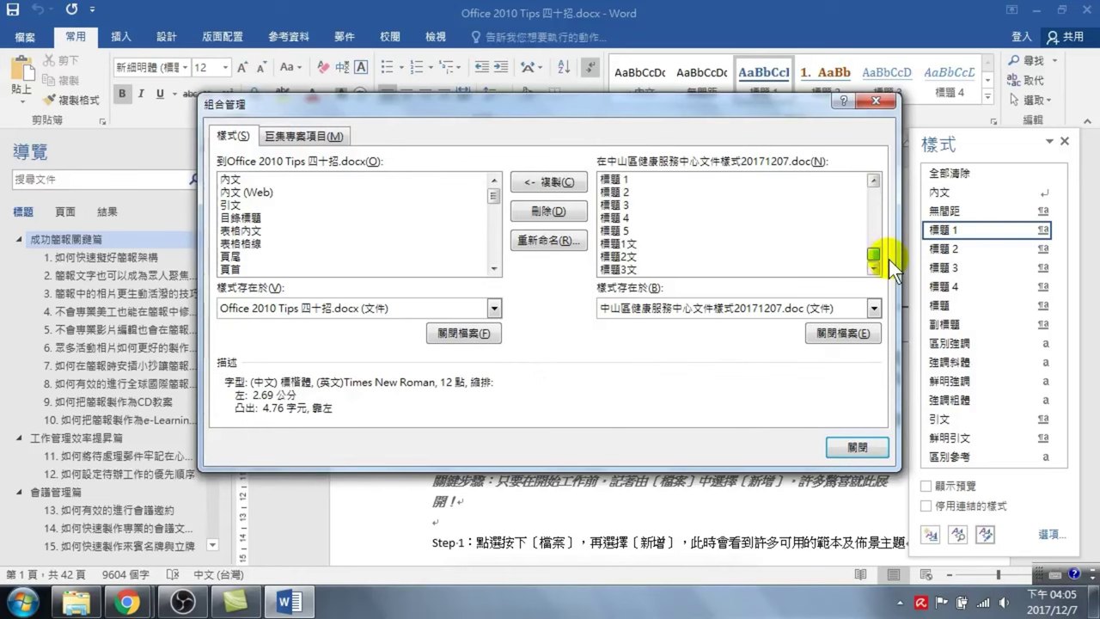
pyautogui.keyDown('shift'); pyautogui.click(623, 269); pyautogui.keyUp('shift')
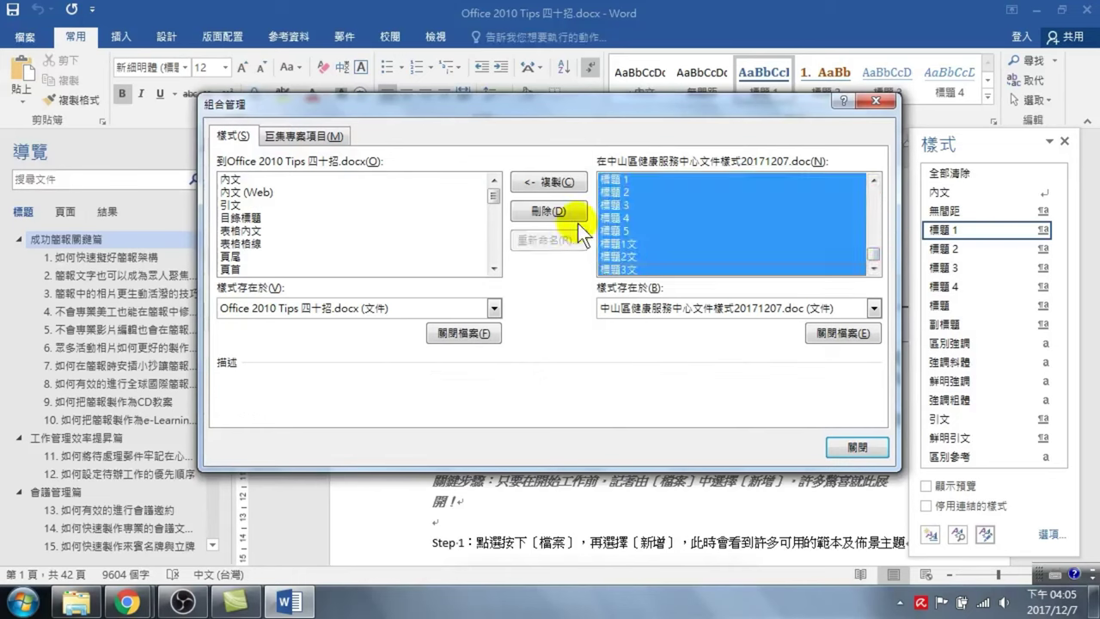
pyautogui.click(547, 180)
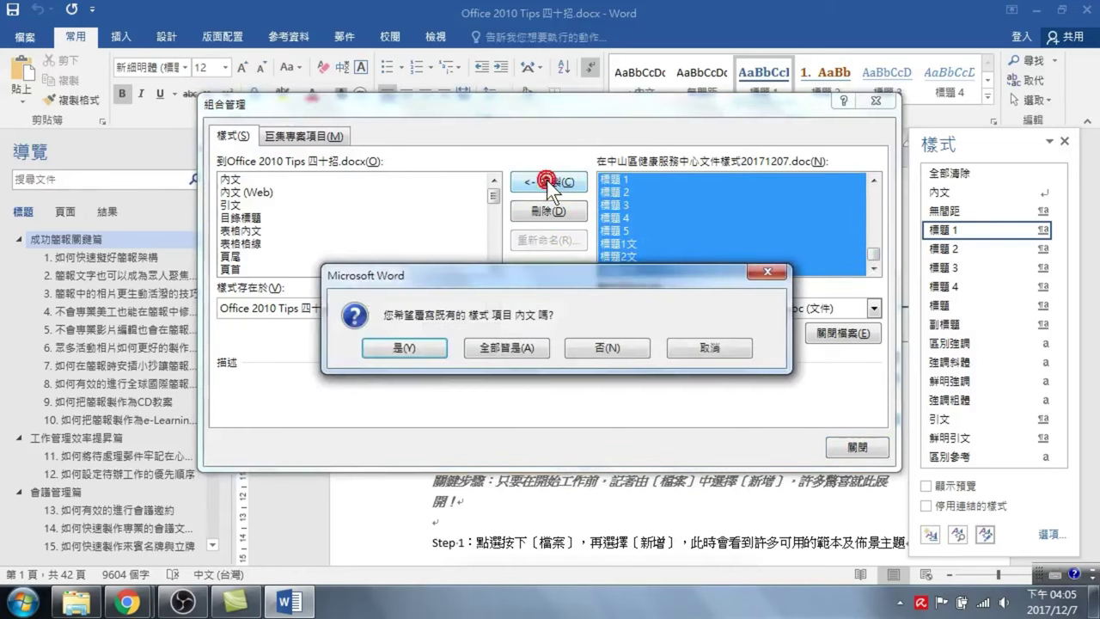
pyautogui.click(502, 344)
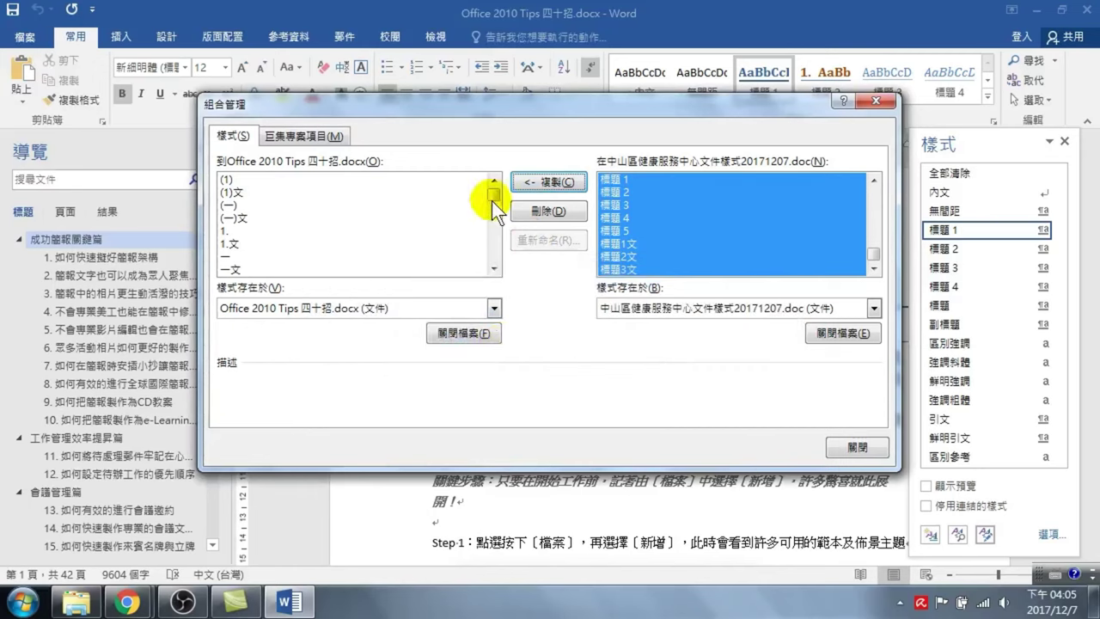
pyautogui.moveTo(491, 200); pyautogui.dragTo(495, 231)
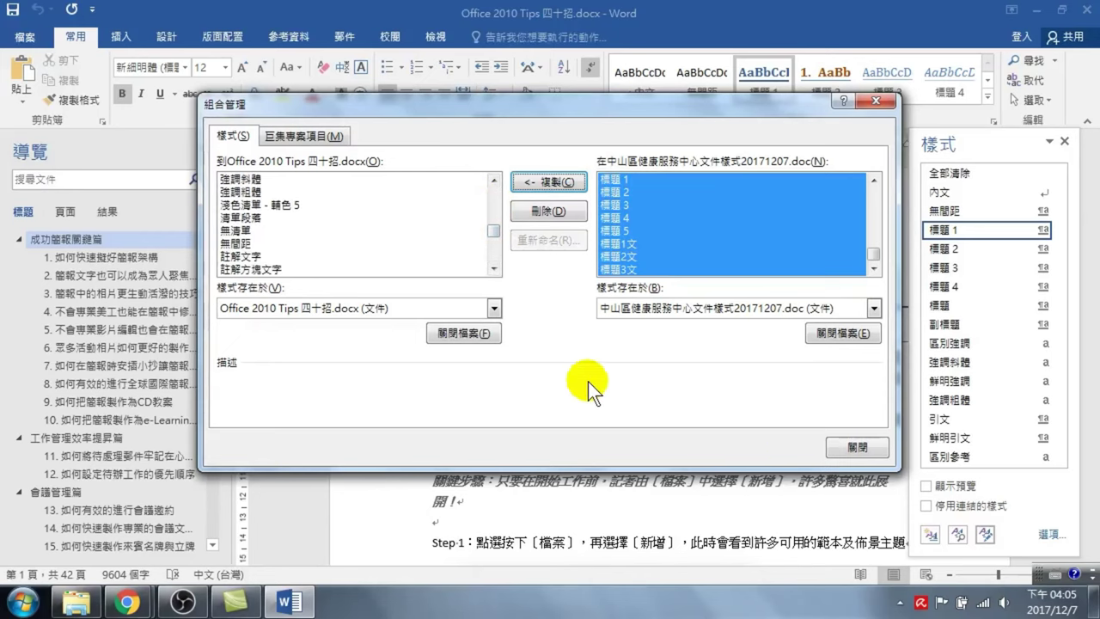
pyautogui.click(844, 444)
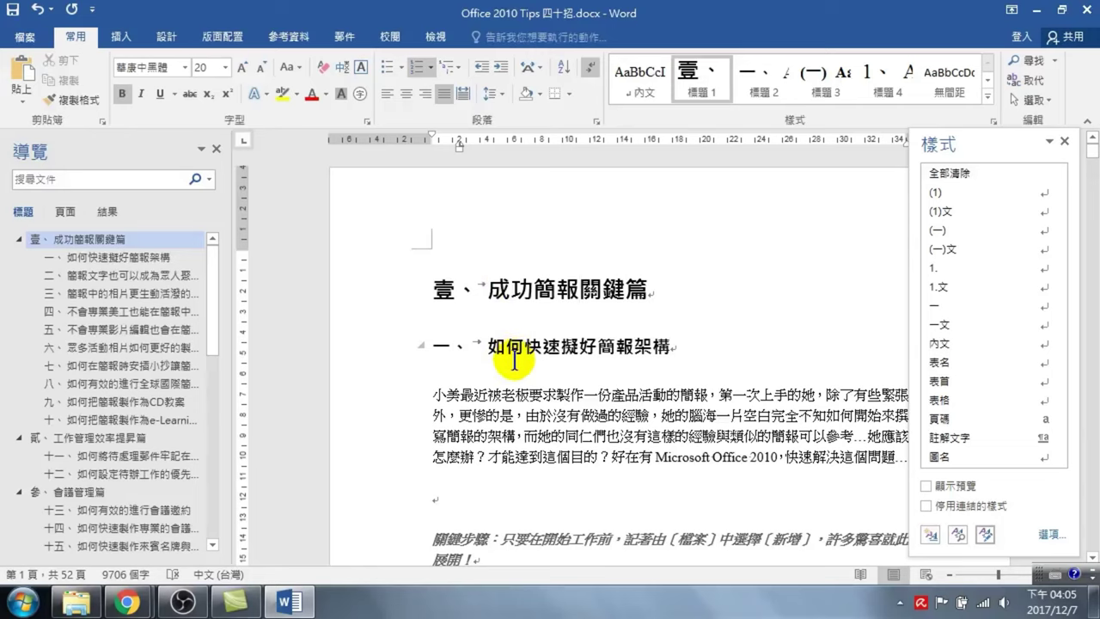
# - Delete the (1) style from the Styles pane, undoing its accidental use on the first heading
pyautogui.click(522, 289)
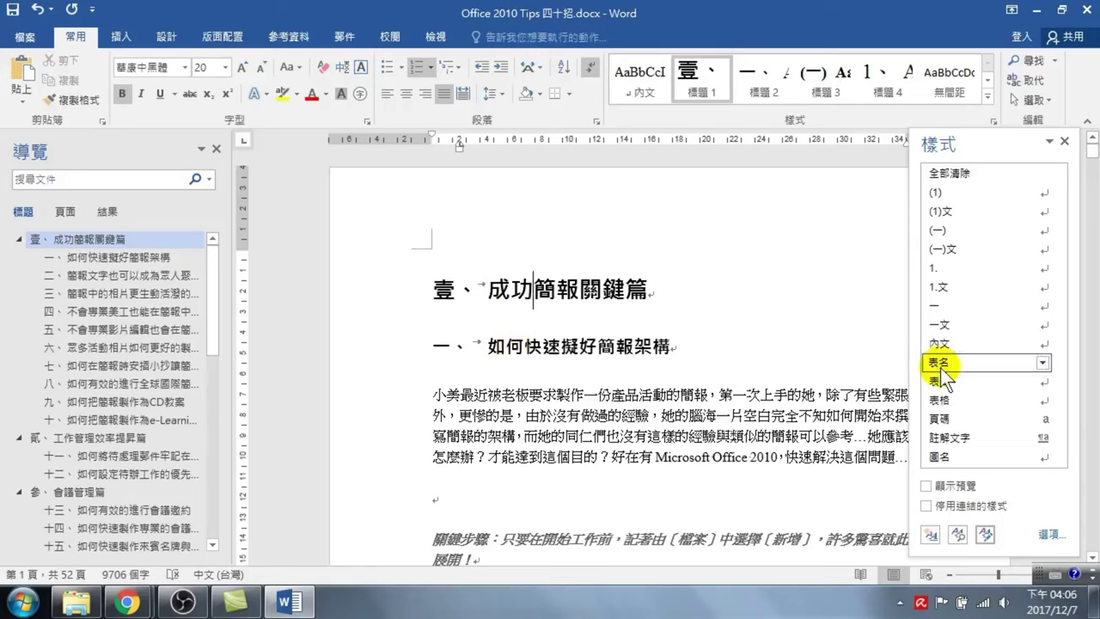
pyautogui.moveTo(1041, 192)
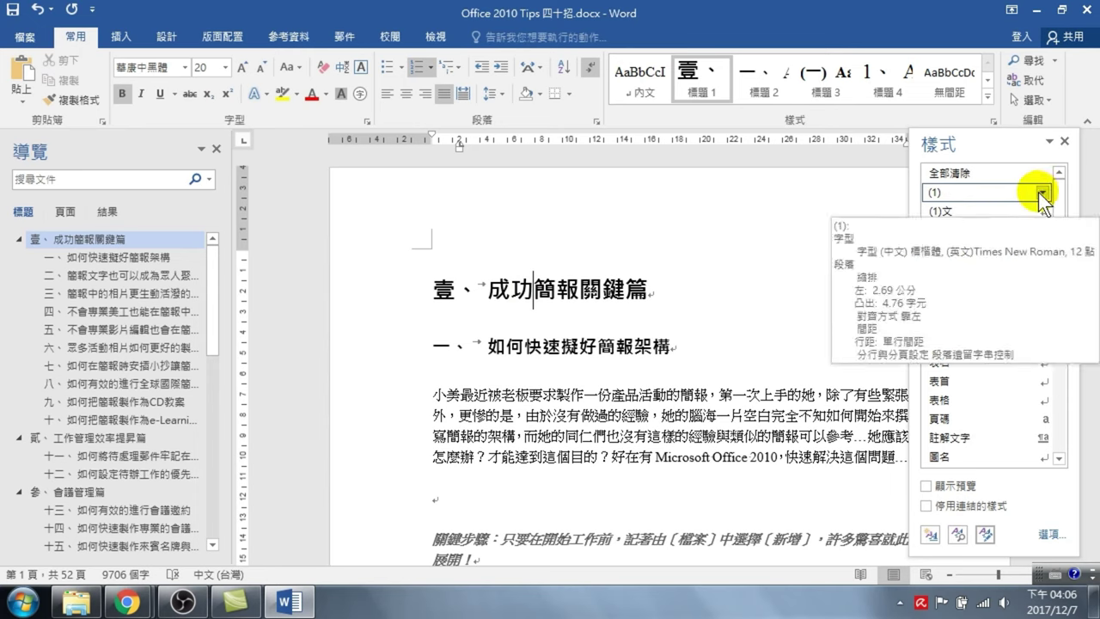
pyautogui.click(1037, 192)
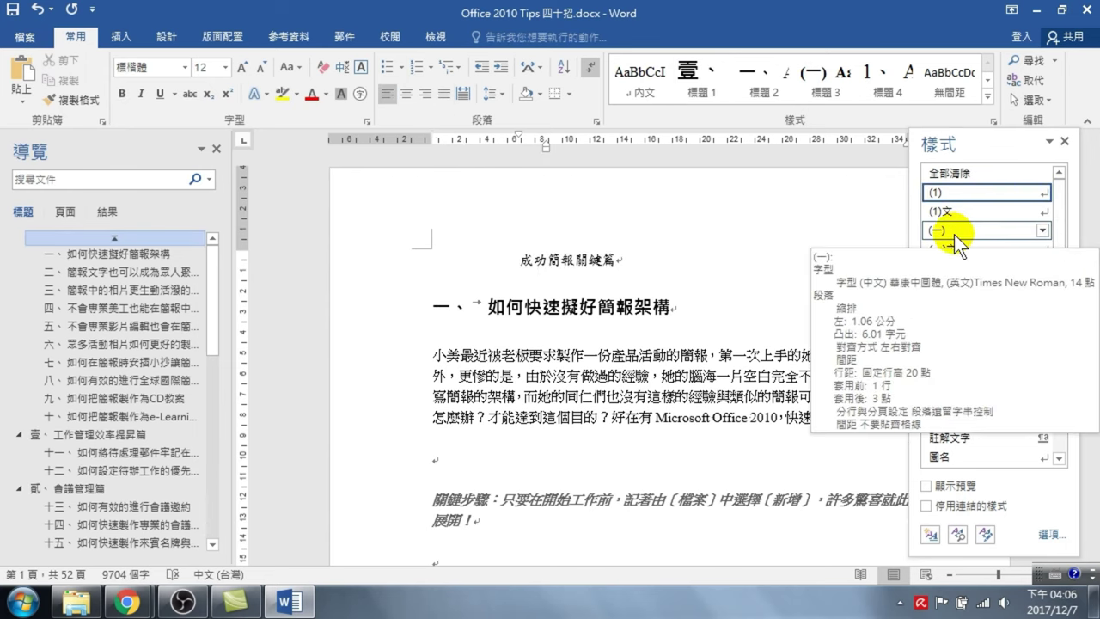
pyautogui.hotkey('ctrl', 'z')
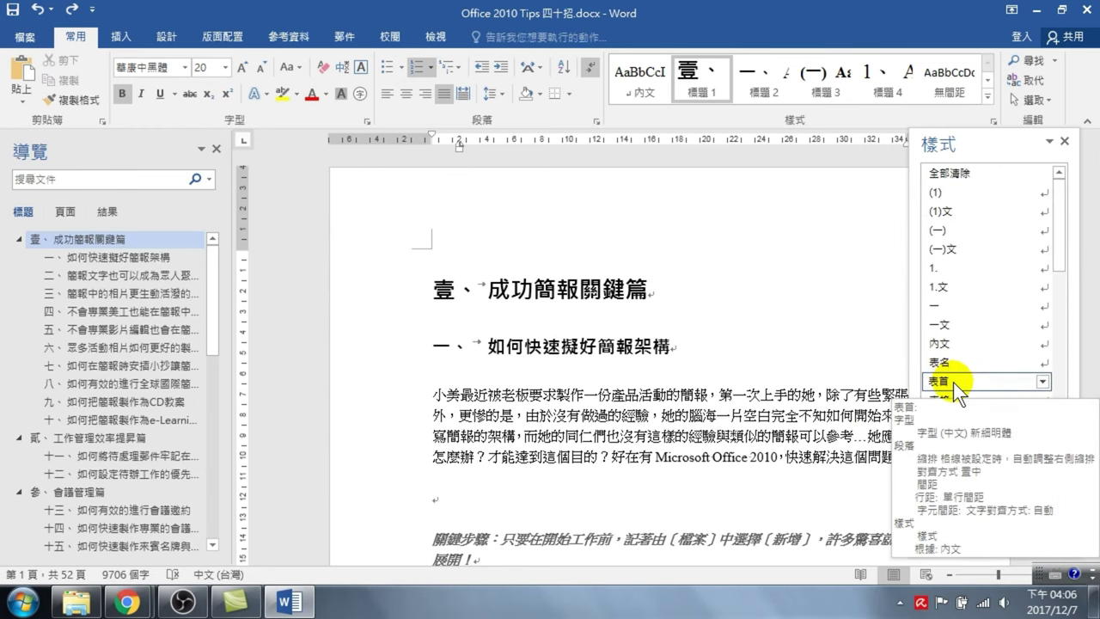
pyautogui.click(1042, 192)
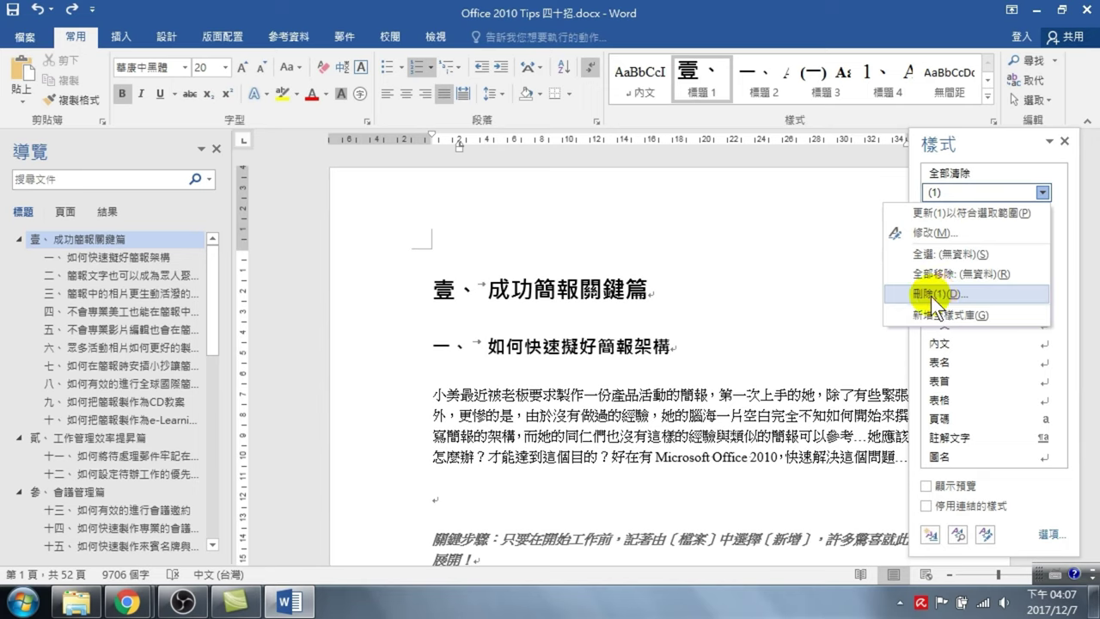
pyautogui.click(567, 373)
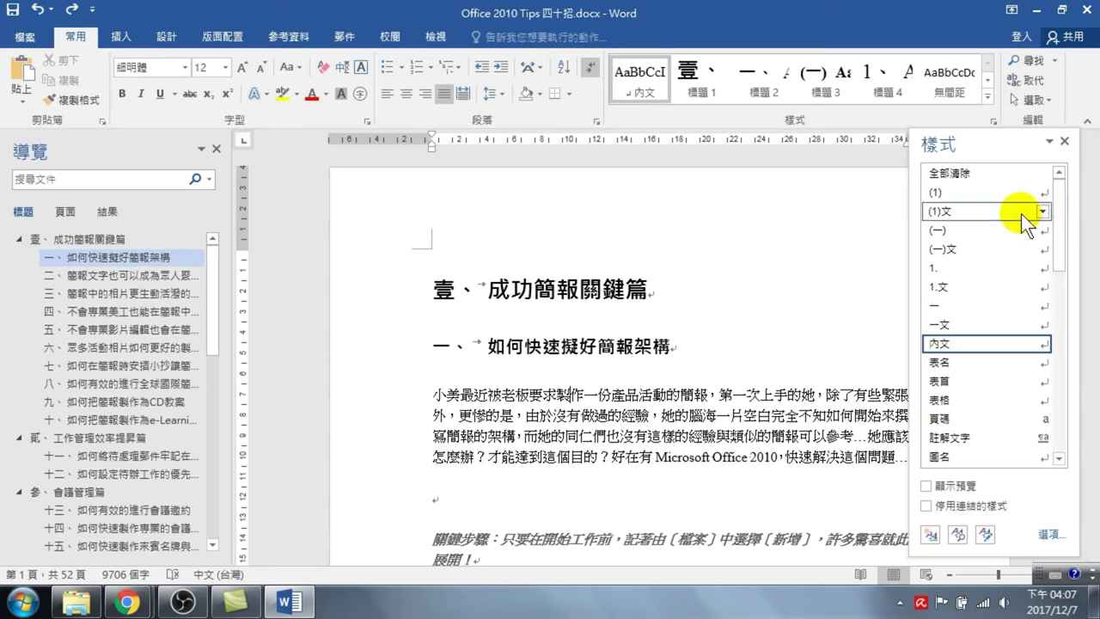
pyautogui.click(1042, 193)
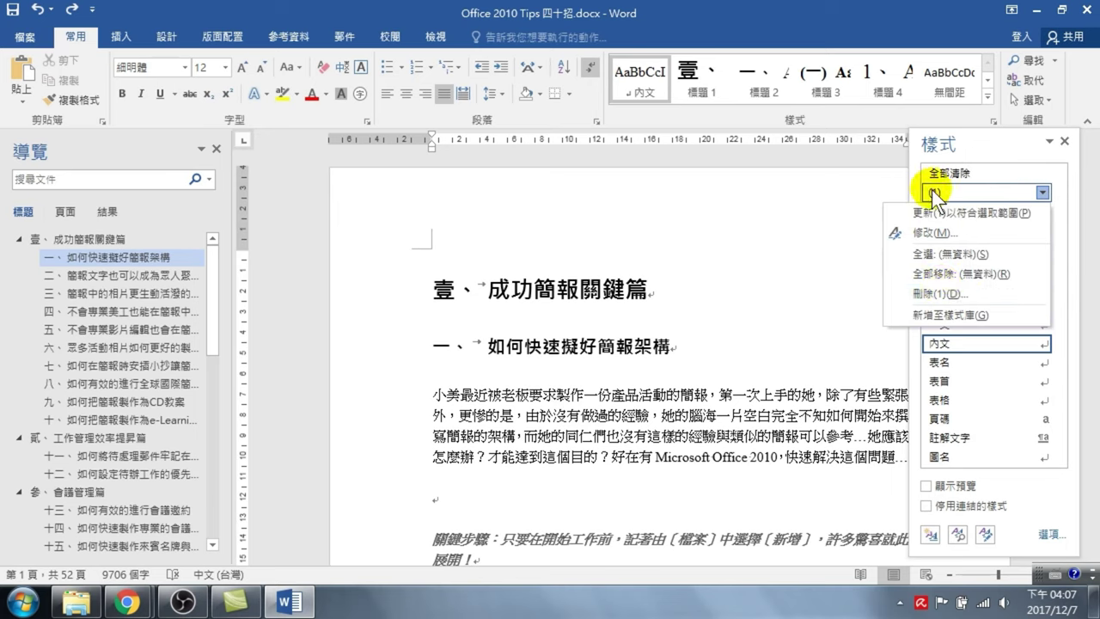
pyautogui.click(929, 293)
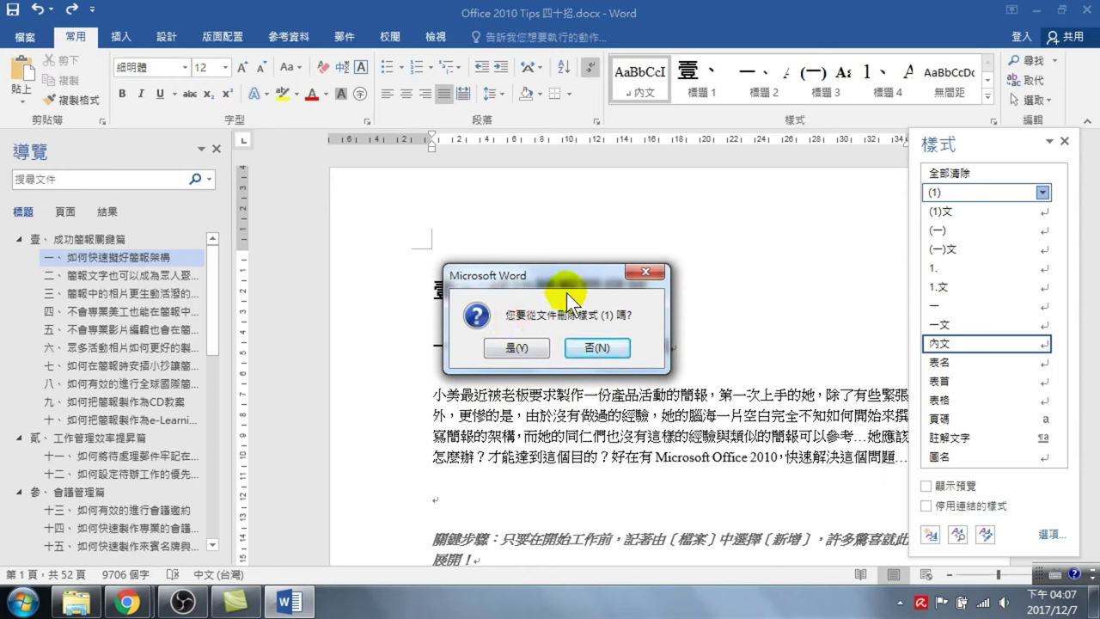
pyautogui.click(524, 346)
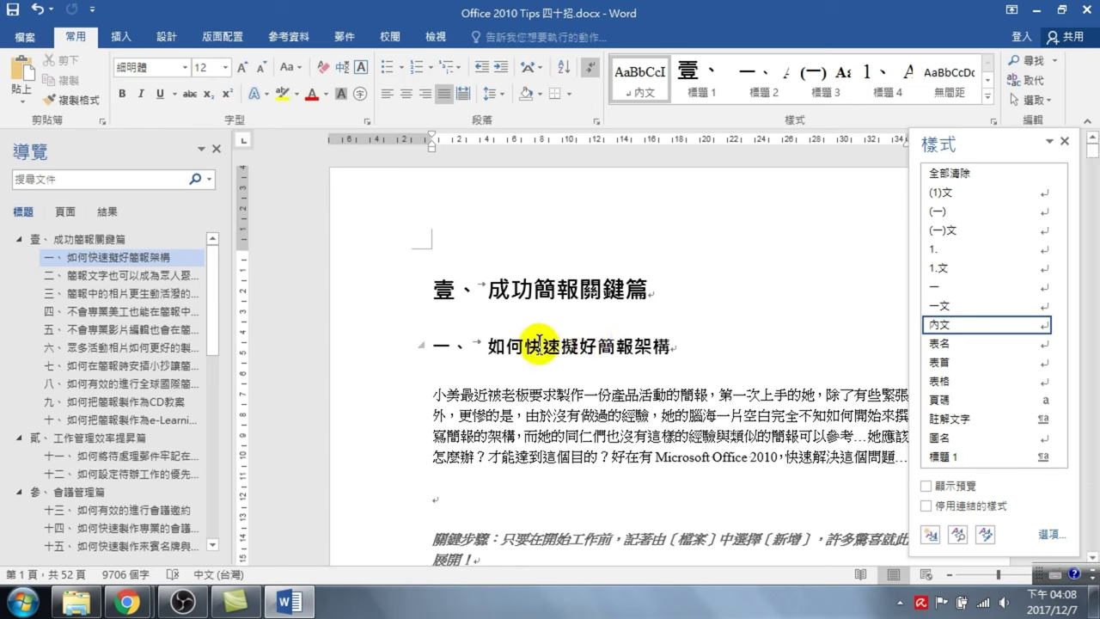
# - Open Adjust List Indents for the 壹、 number and expand its Follow number with dropdown
pyautogui.click(507, 290)
pyautogui.rightClick(514, 280)
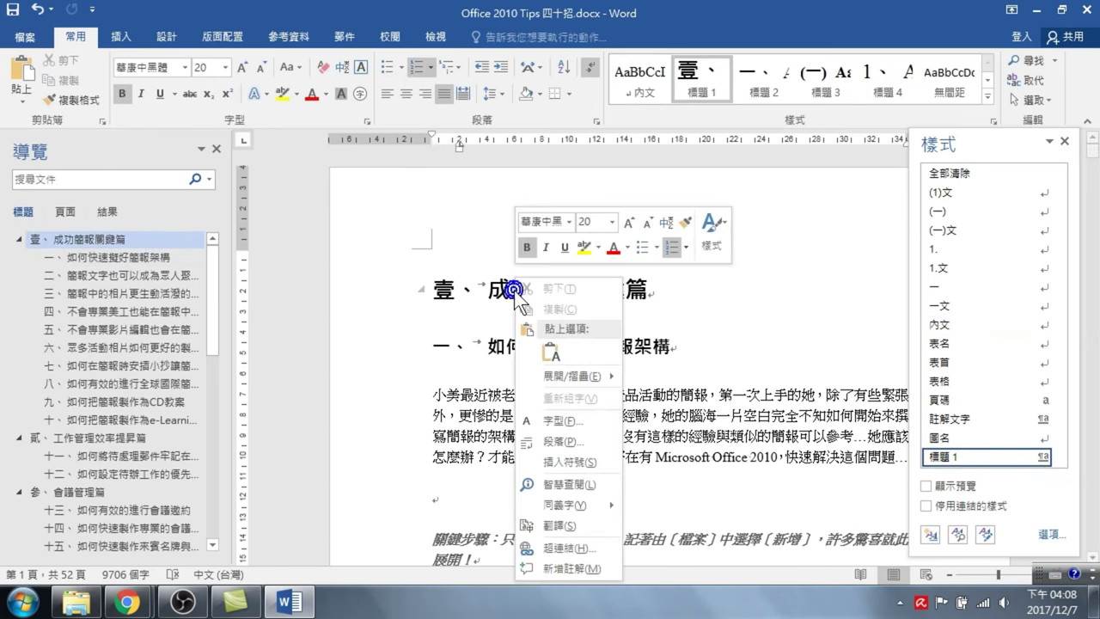
pyautogui.rightClick(452, 291)
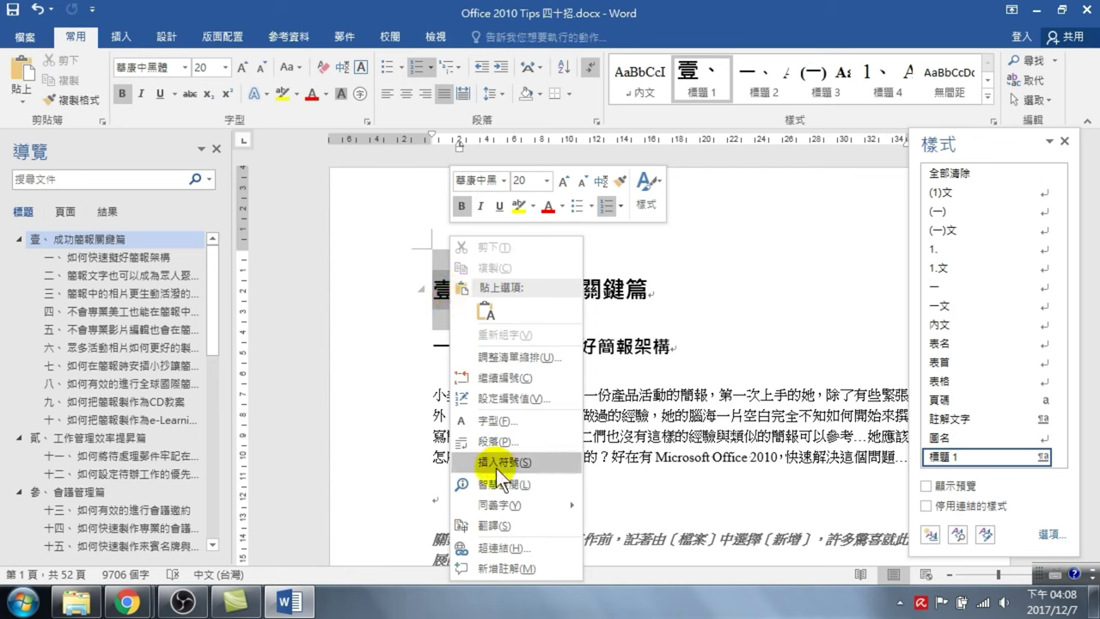
pyautogui.click(505, 353)
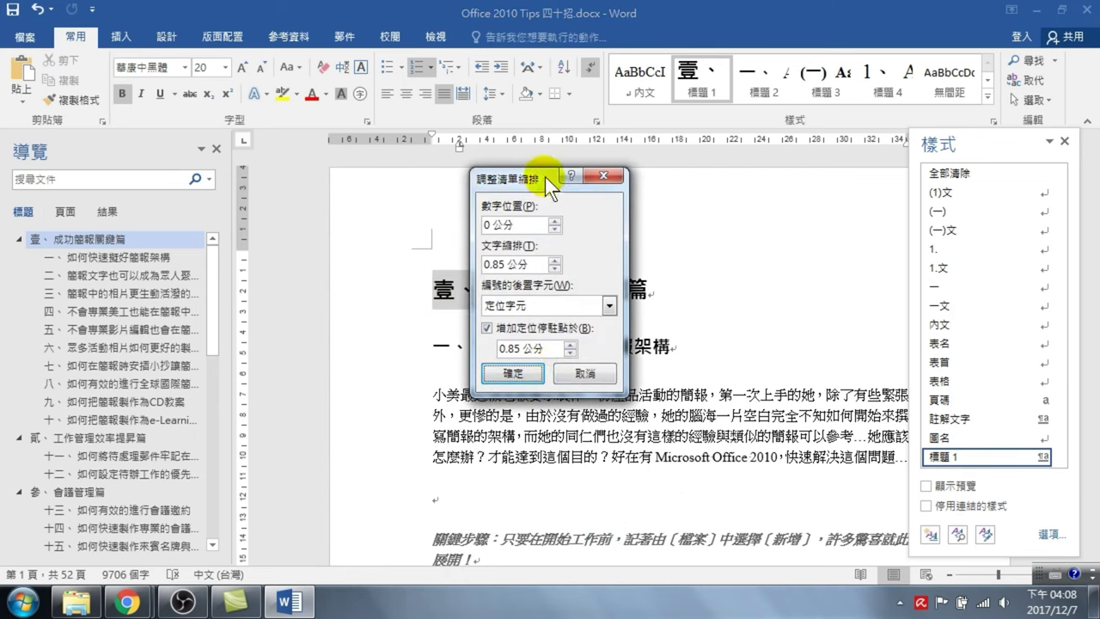
pyautogui.moveTo(544, 176); pyautogui.dragTo(715, 188)
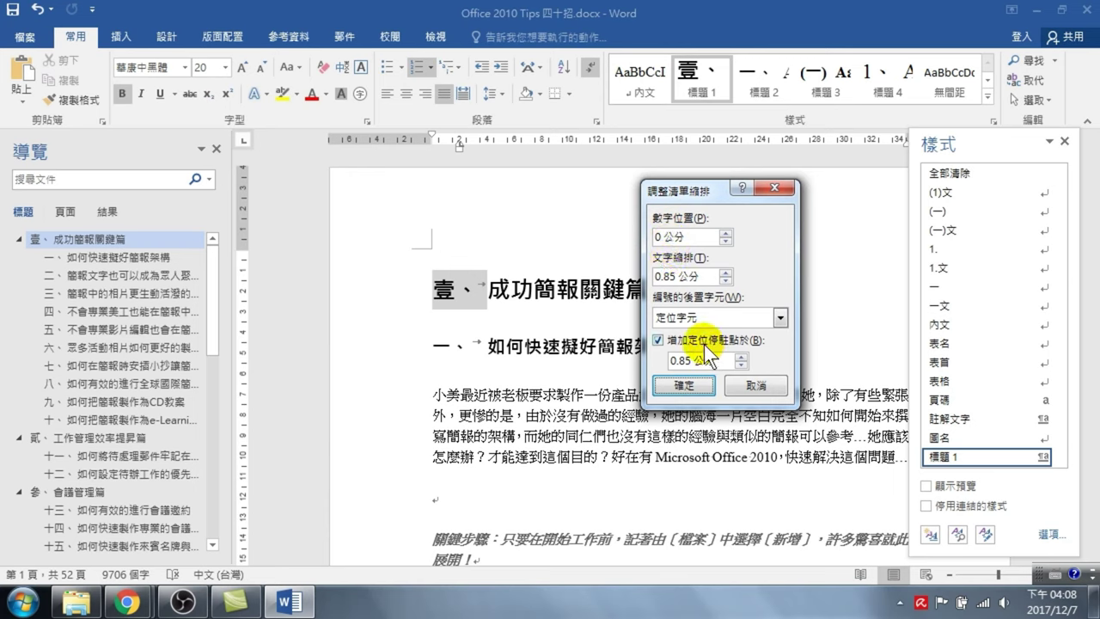
pyautogui.click(779, 319)
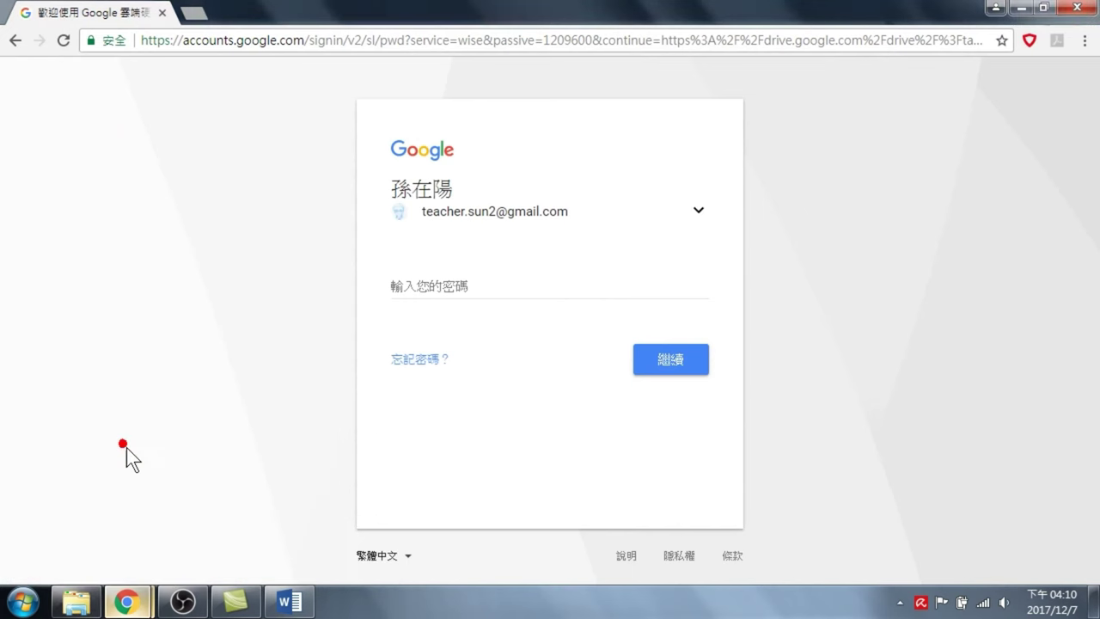
pyautogui.click(391, 32)
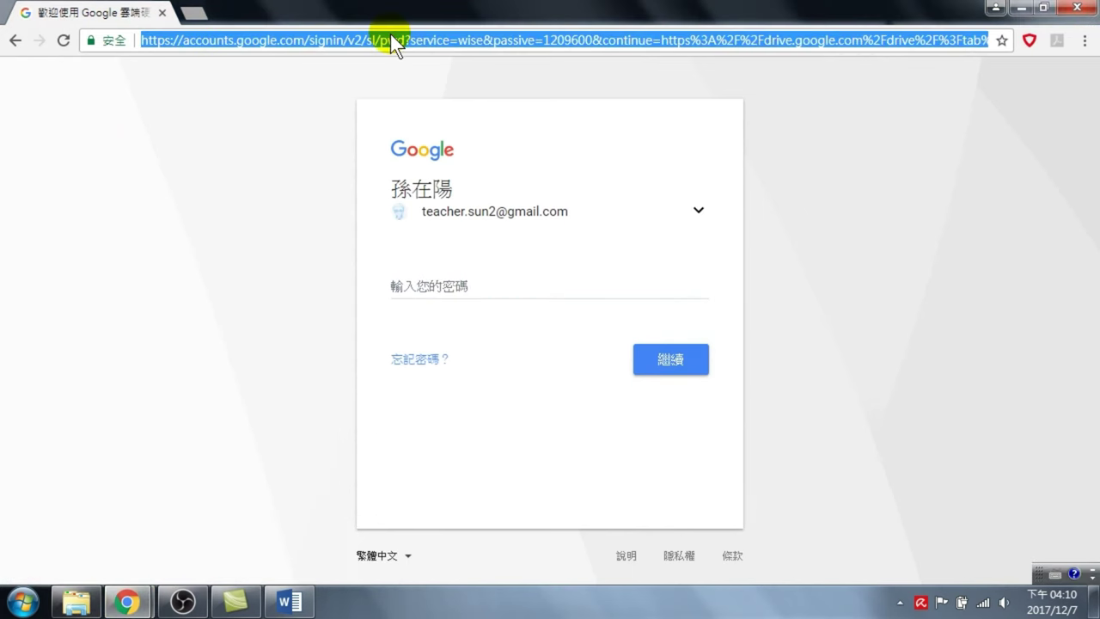
pyautogui.write('www.youtube.com')
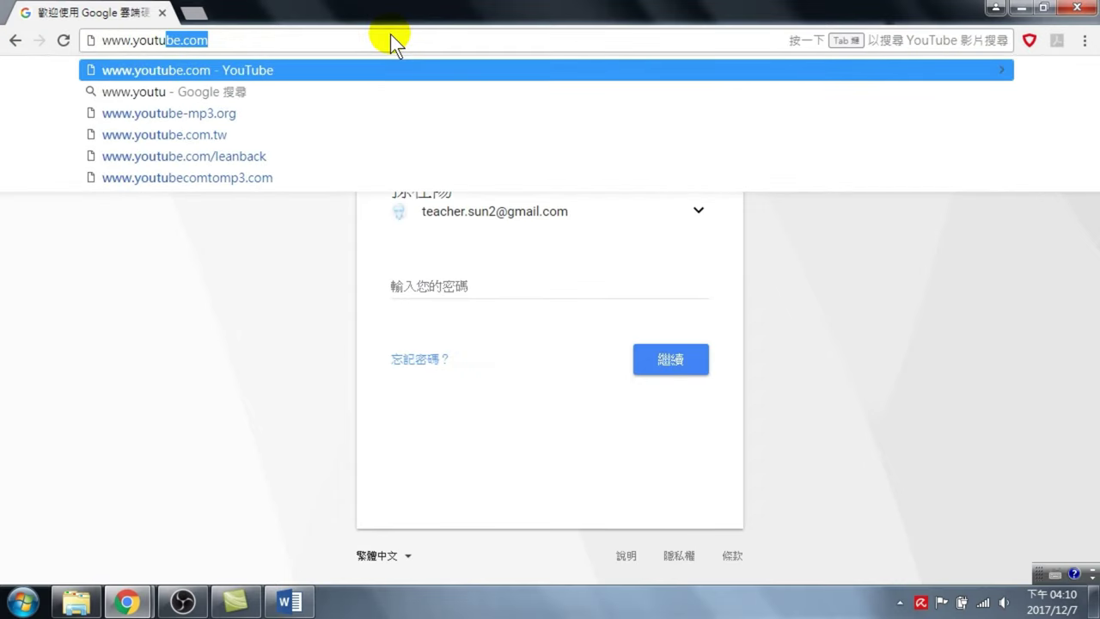
pyautogui.press('Return')
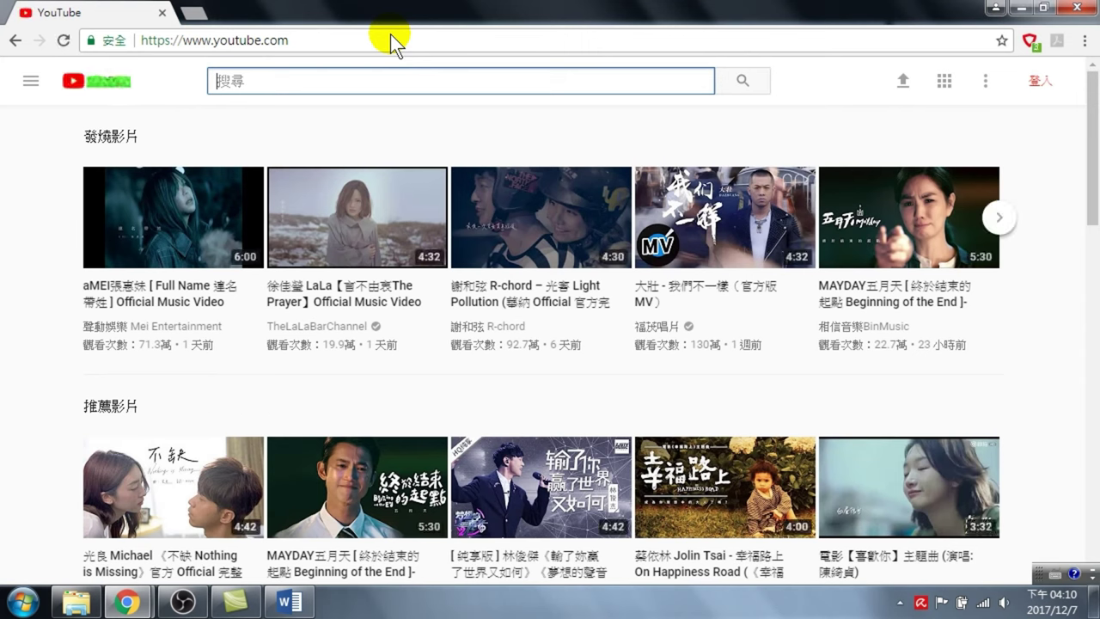
# - Search YouTube for the tutor's name plus 'word 高效文件', switching Chinese input as needed
pyautogui.write('w')
pyautogui.press('BackSpace')
pyautogui.hotkey('ctrl', 'space')
pyautogui.write('孫')
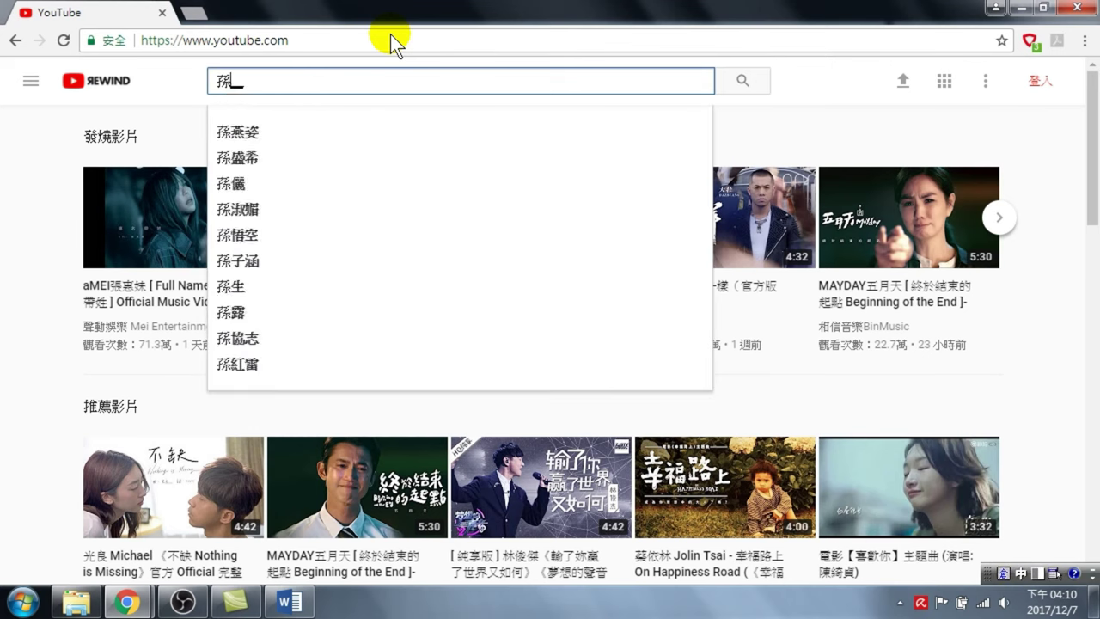
pyautogui.write('在陽')
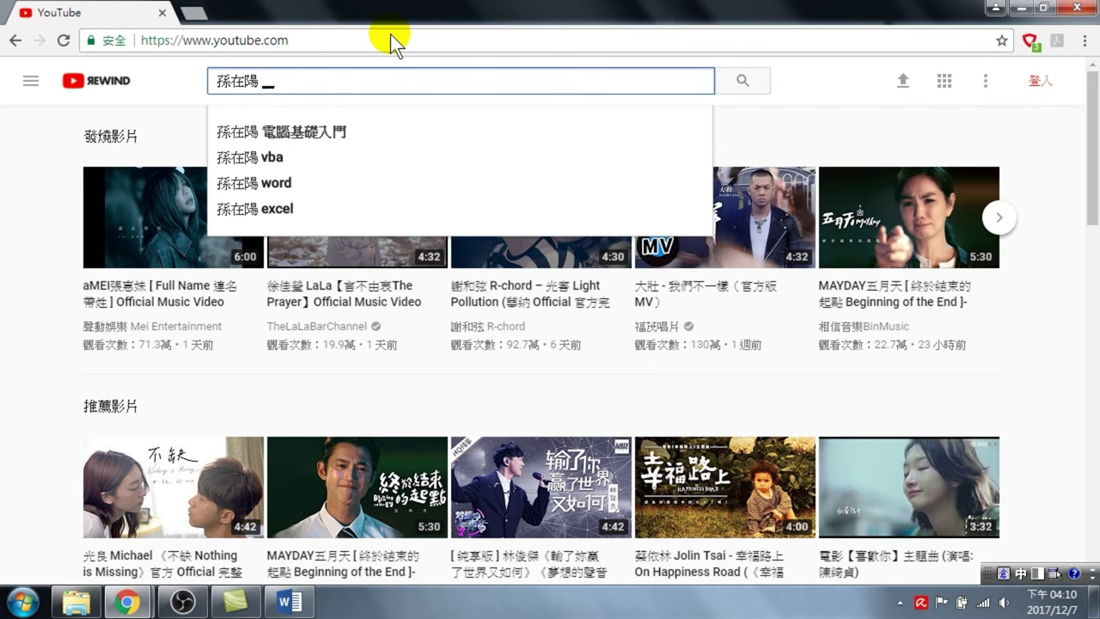
pyautogui.hotkey('ctrl', 'space')
pyautogui.write('word')
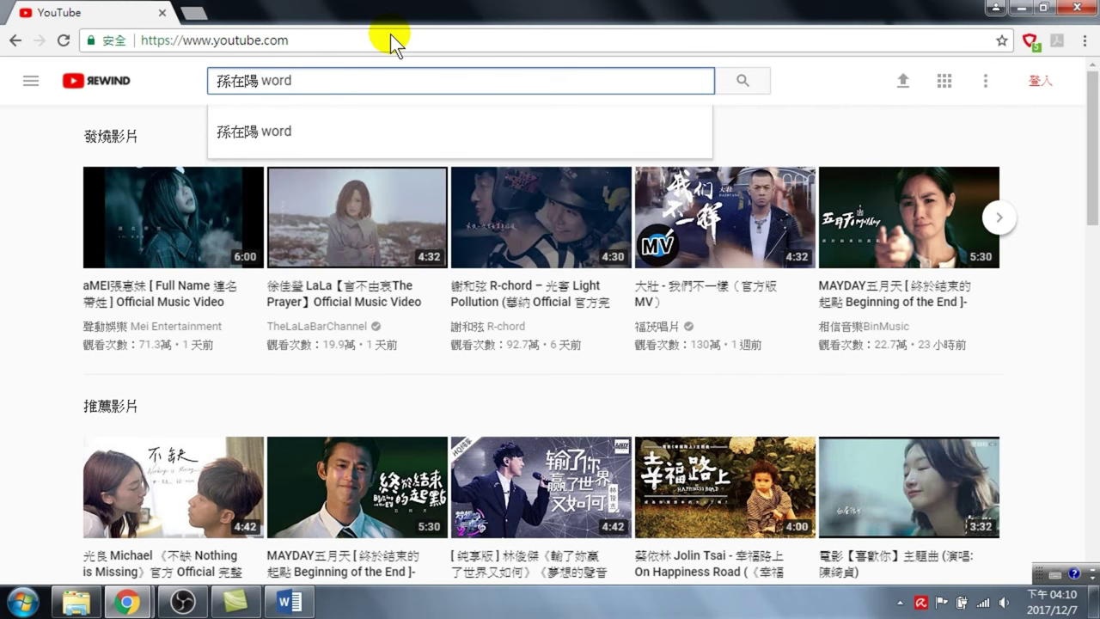
pyautogui.hotkey('ctrl', 'space')
pyautogui.write('高效')
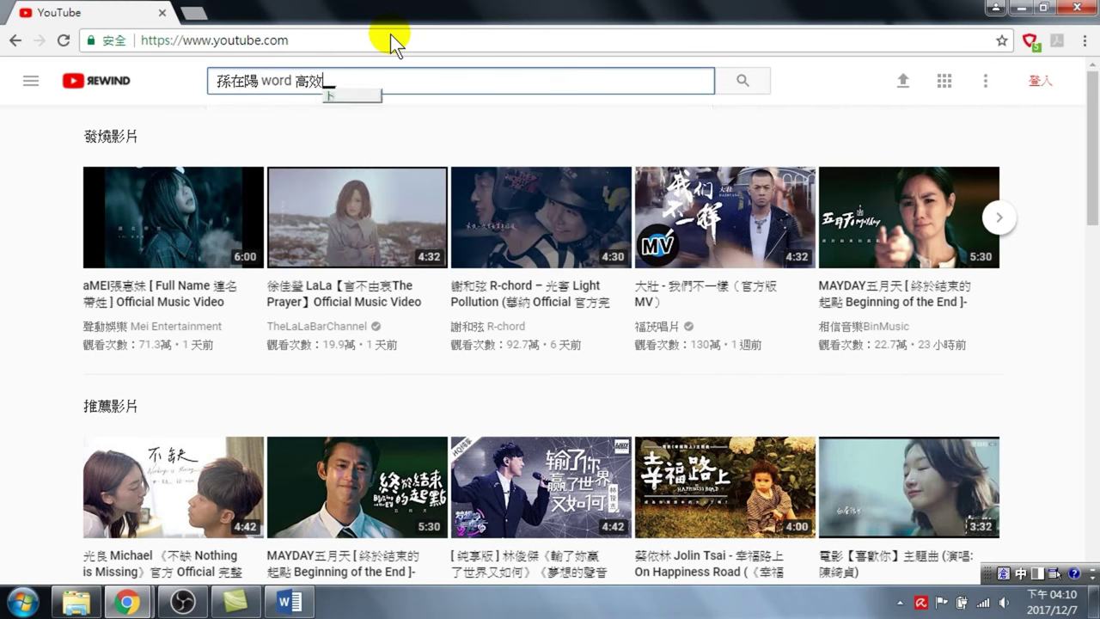
pyautogui.write('文件')
pyautogui.press('Return')
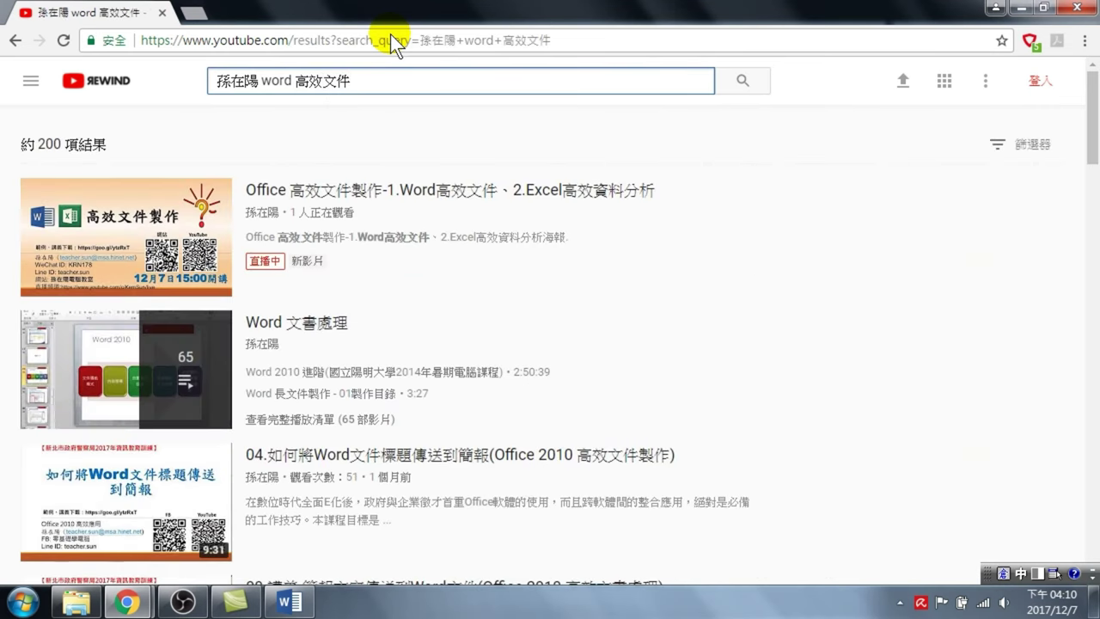
# - Scroll down through the Word and Office 2010 tutorial video results
pyautogui.scroll(-2, 330, 365)
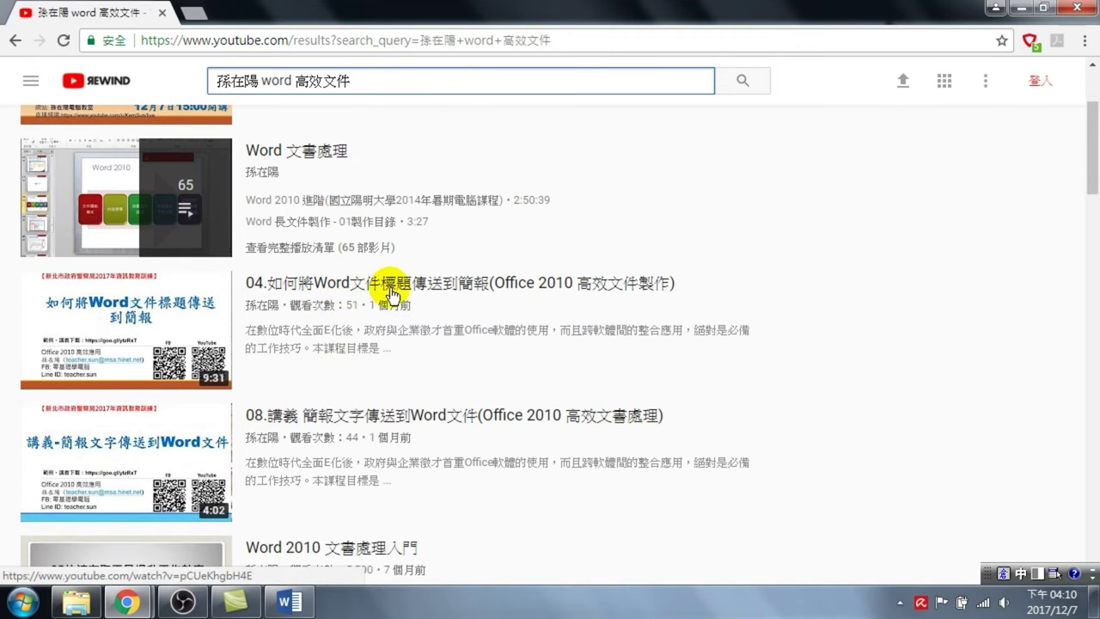
pyautogui.scroll(-2, 378, 311)
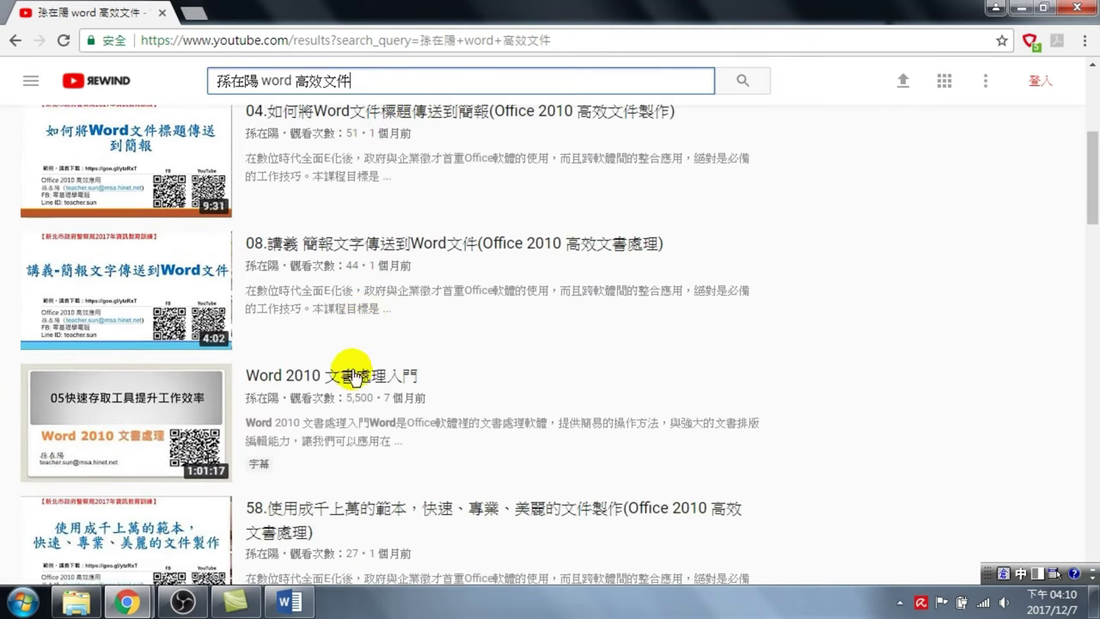
pyautogui.scroll(-2, 354, 378)
pyautogui.scroll(-2, 355, 380)
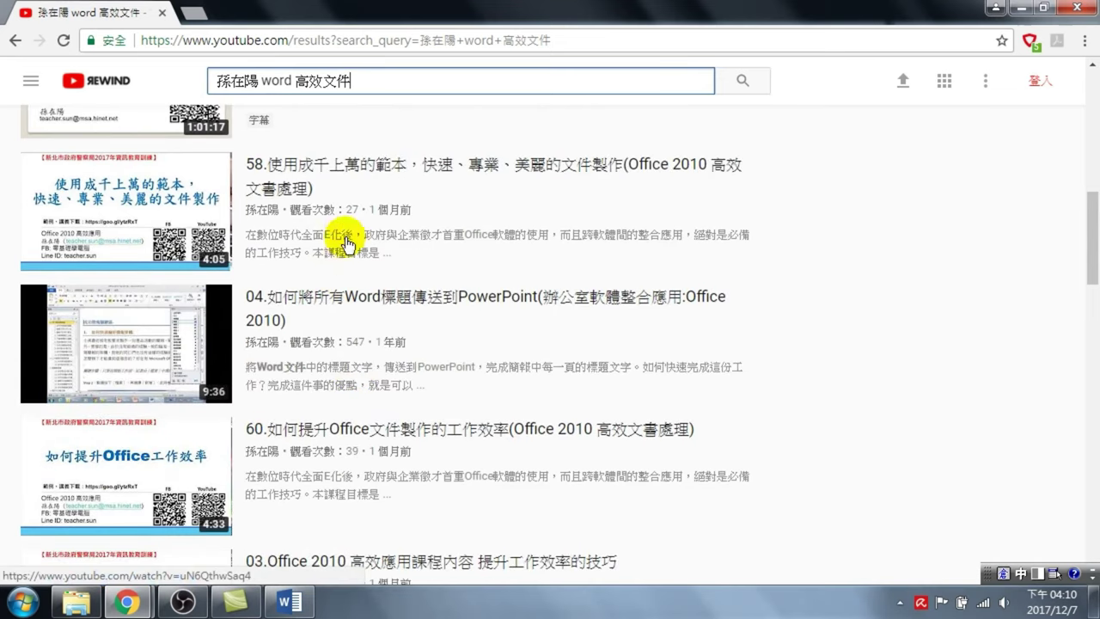
pyautogui.scroll(-2, 352, 283)
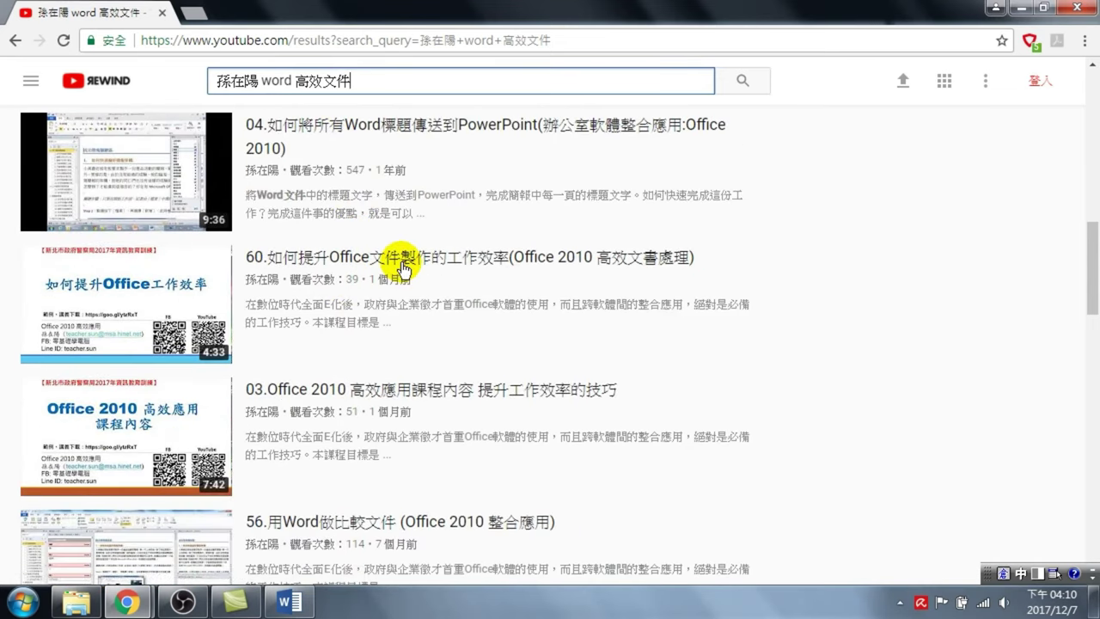